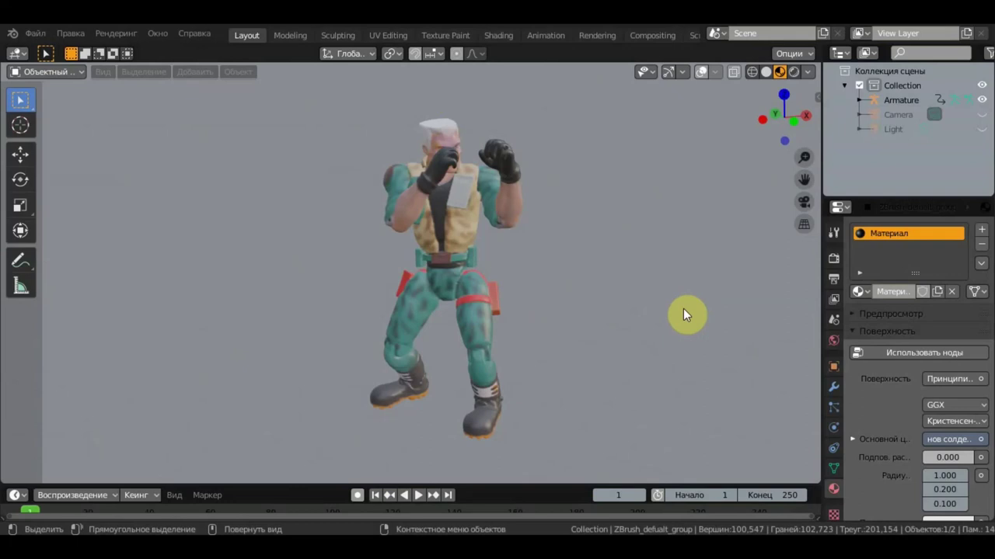
- Zoom out, turn on viewport overlays, orbit to the boxer's side, and switch to Solid shading
scroll(692, 297, down, 2)
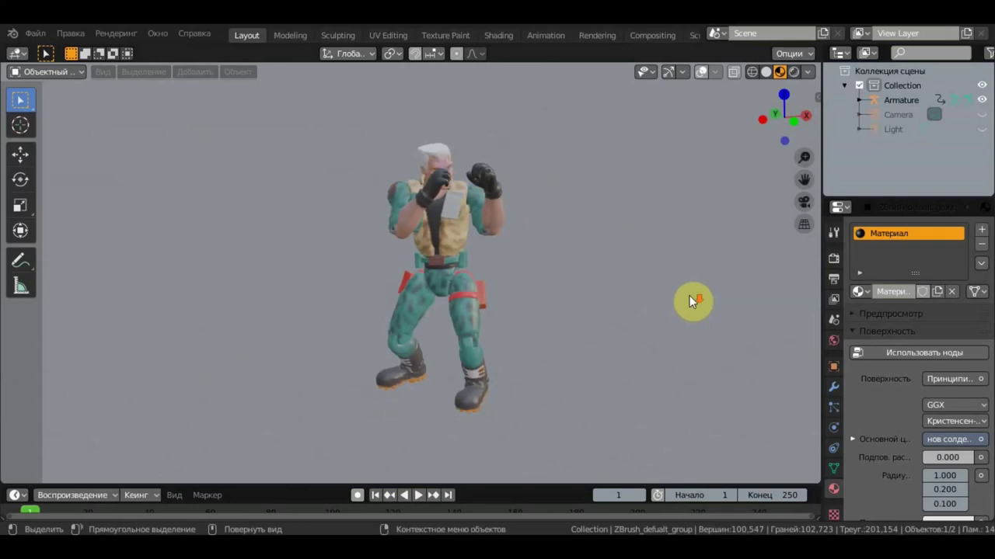
click(702, 70)
middle_drag(615, 255, 502, 255)
click(766, 71)
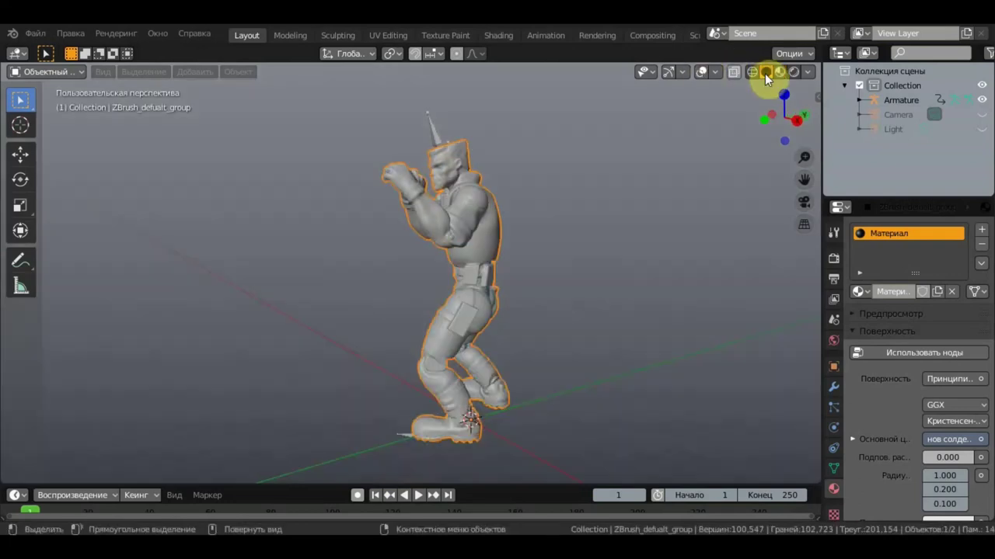
- Enlarge the timeline area and select the Armature in the Outliner
mouse_move(602, 288)
middle_down()
mouse_move(614, 294)
mouse_move(588, 294)
middle_up()
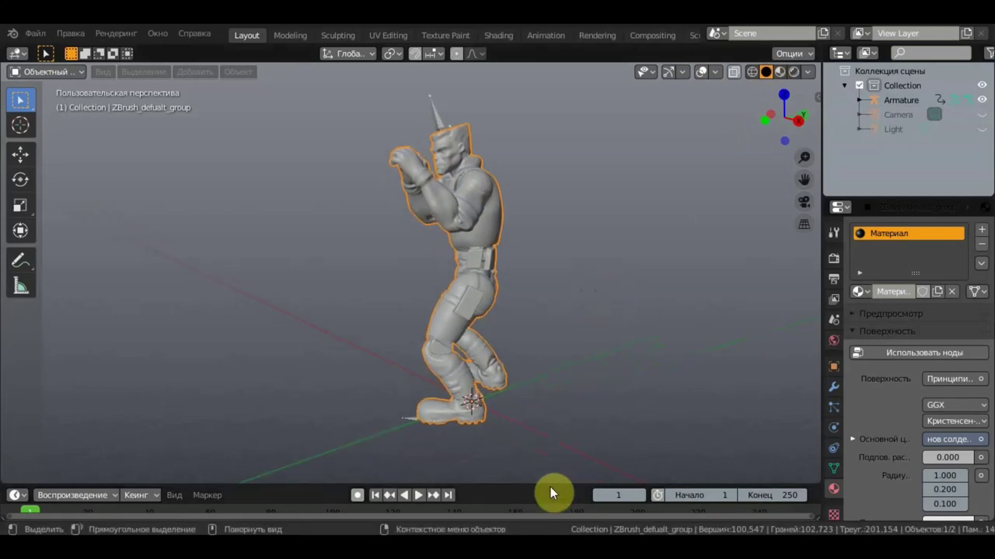
drag(547, 484, 550, 384)
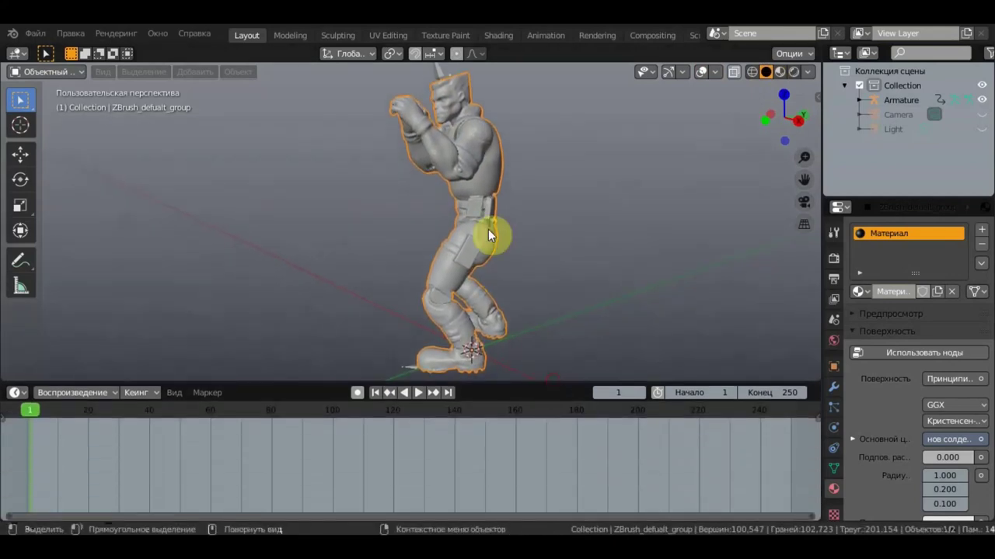
middle_drag(539, 226, 516, 250)
click(446, 153)
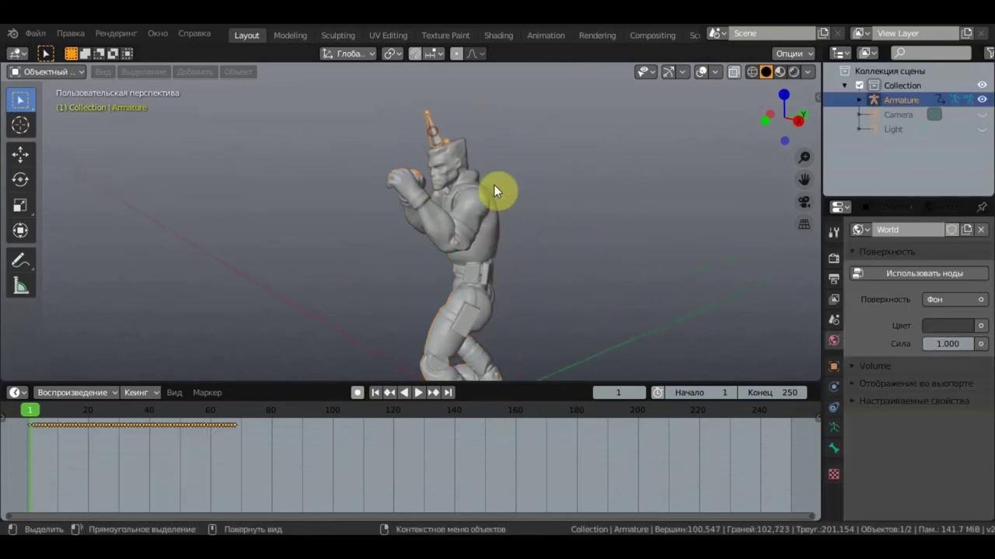
drag(273, 386, 280, 408)
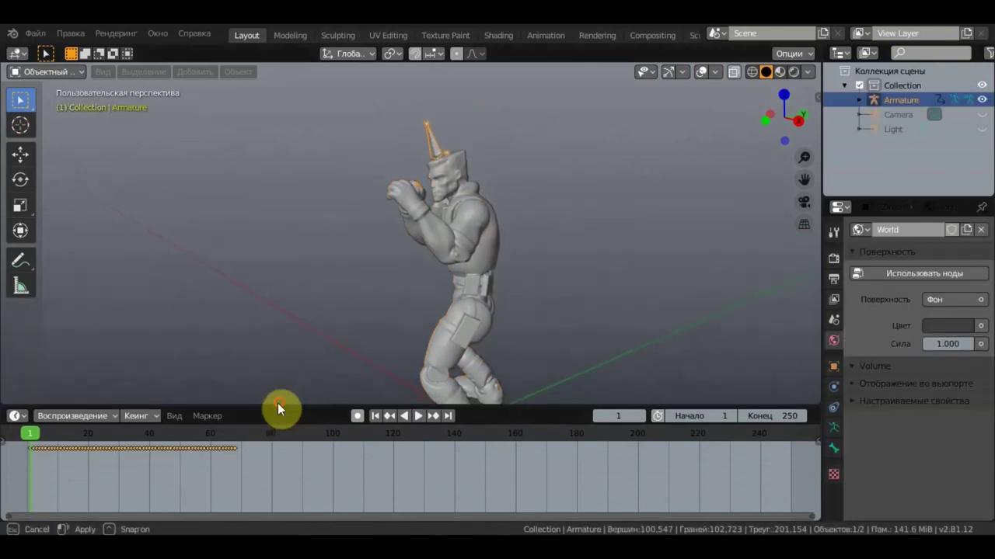
- Orbit the view to show the feet and floor, then play the boxing animation
mouse_move(462, 279)
middle_down()
mouse_move(560, 293)
mouse_move(549, 288)
mouse_move(573, 277)
middle_up()
scroll(574, 276, up, 2)
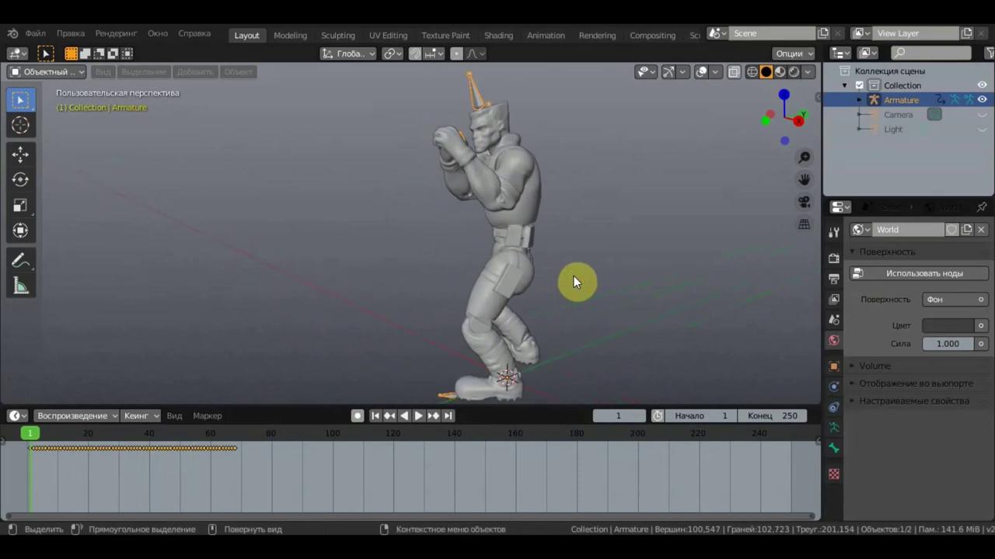
mouse_move(565, 276)
middle_down()
mouse_move(441, 273)
mouse_move(555, 273)
mouse_move(575, 251)
mouse_move(593, 267)
mouse_move(628, 267)
mouse_move(621, 252)
mouse_move(609, 272)
middle_up()
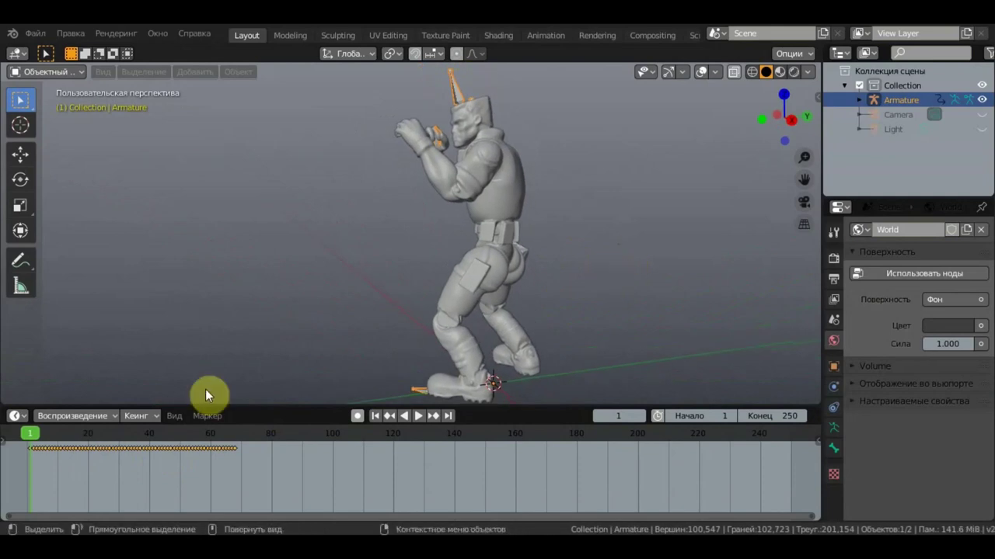
key(space)
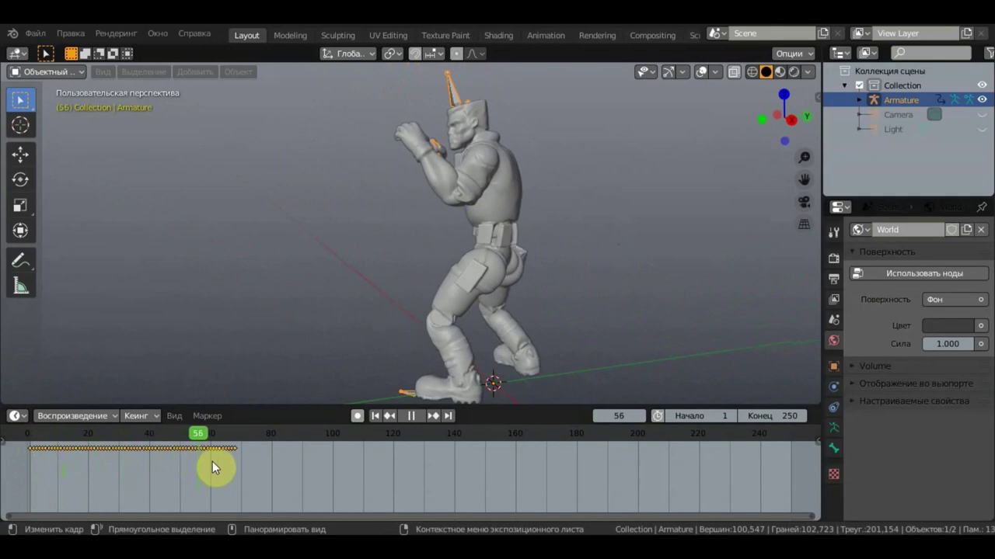
- Stop at frame 68, select all armature keyframes, and place a copy reaching about frame 138
click(235, 472)
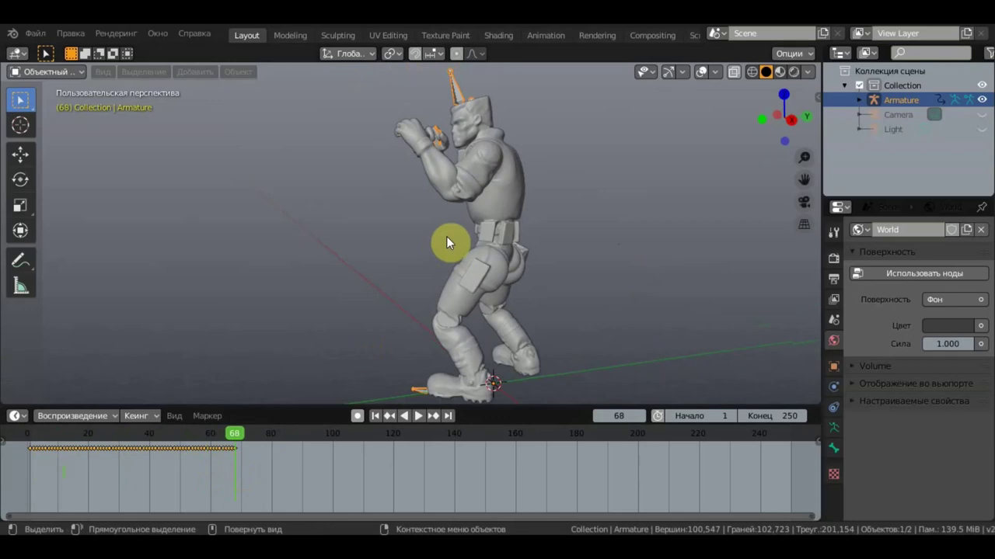
key(shift)
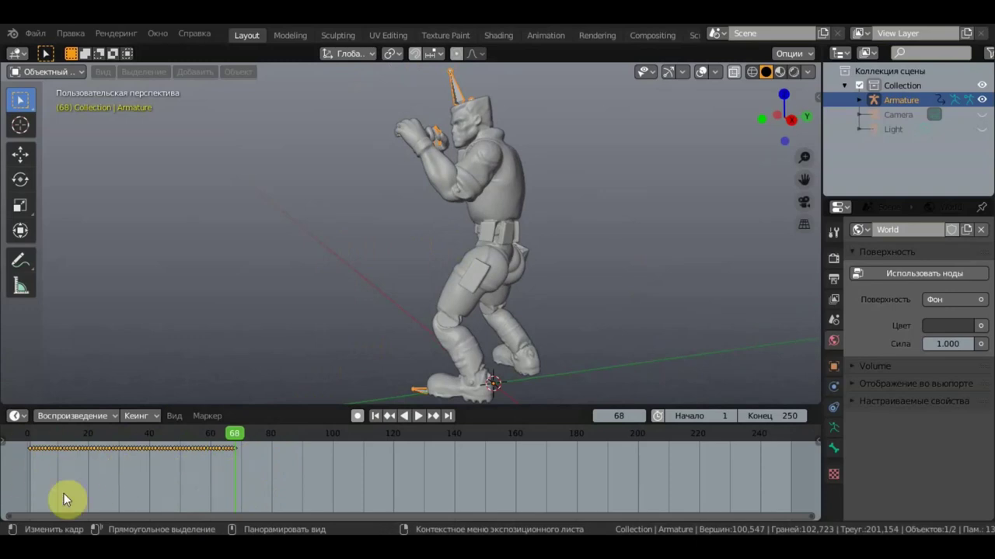
click(182, 484)
key(a)
key(g)
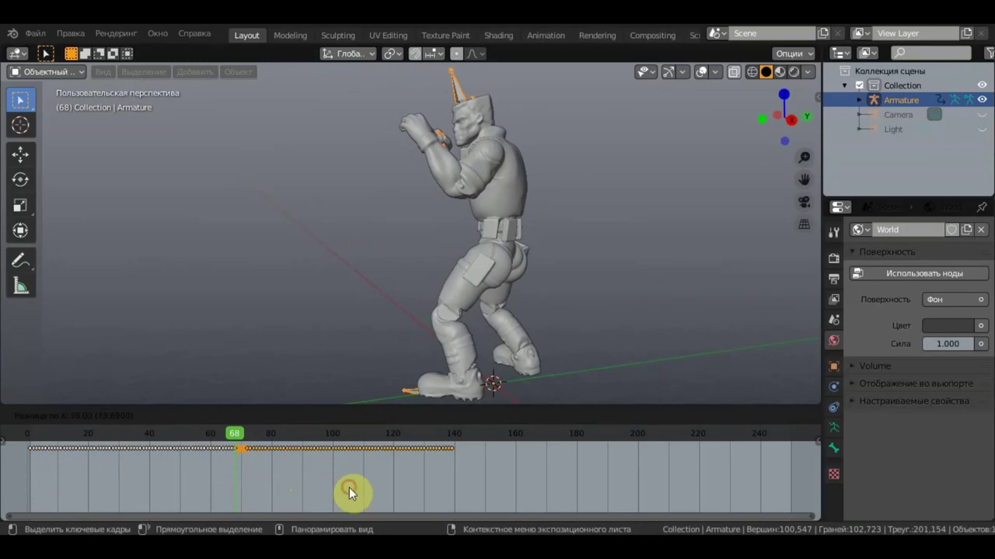
click(349, 487)
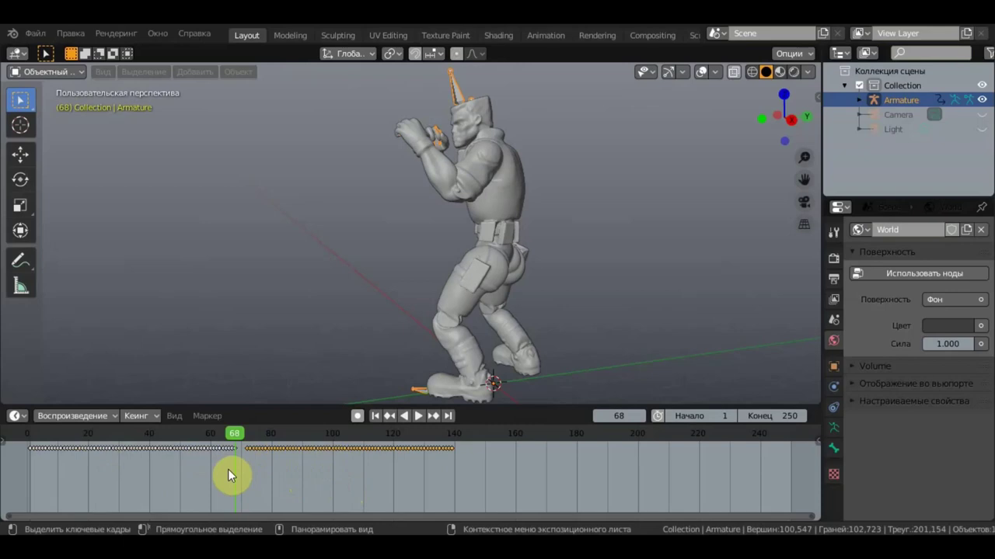
- Mirror the keyframes over frame 68, place a duplicate at frames 70–140, and replay from frame 1
right_click(272, 449)
mouse_move(148, 449)
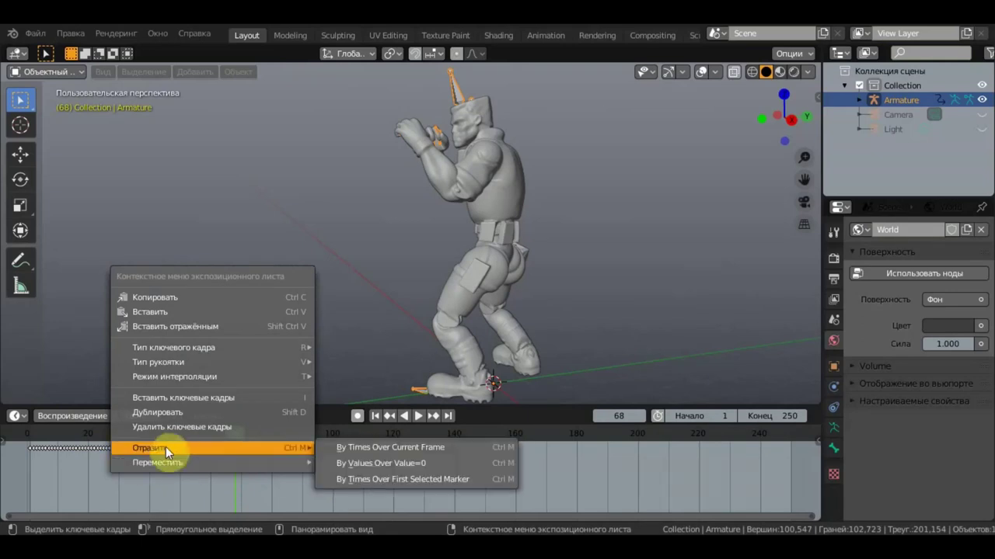
click(388, 447)
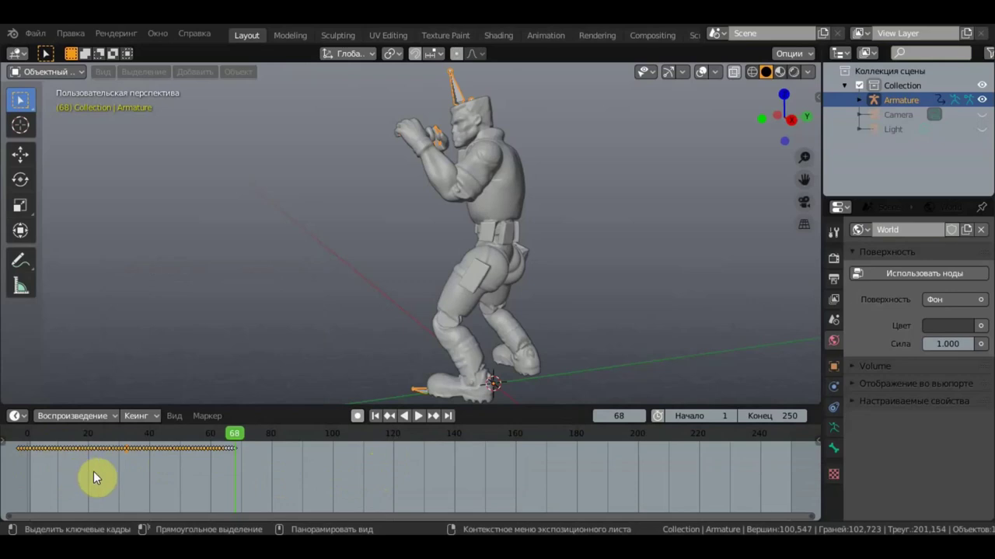
key(shift+d)
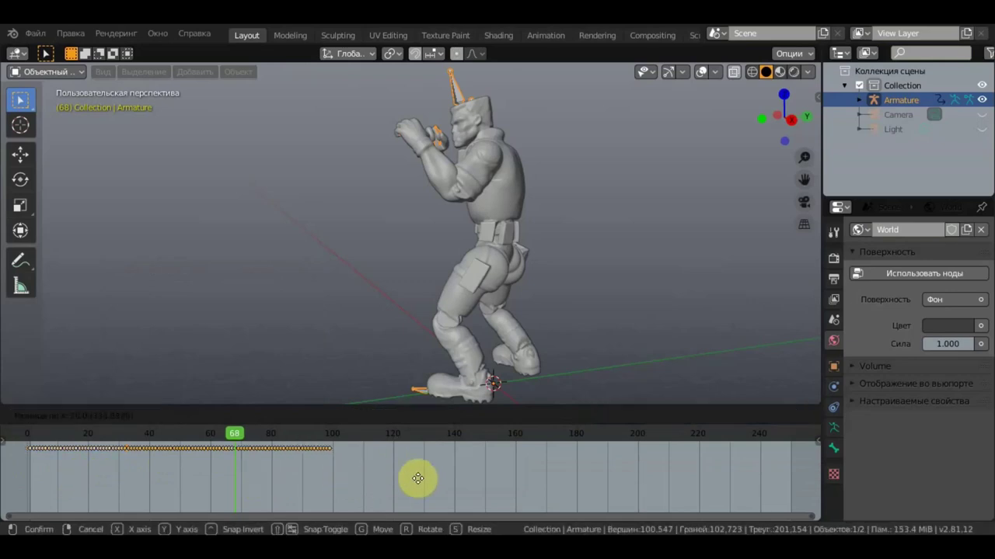
click(482, 478)
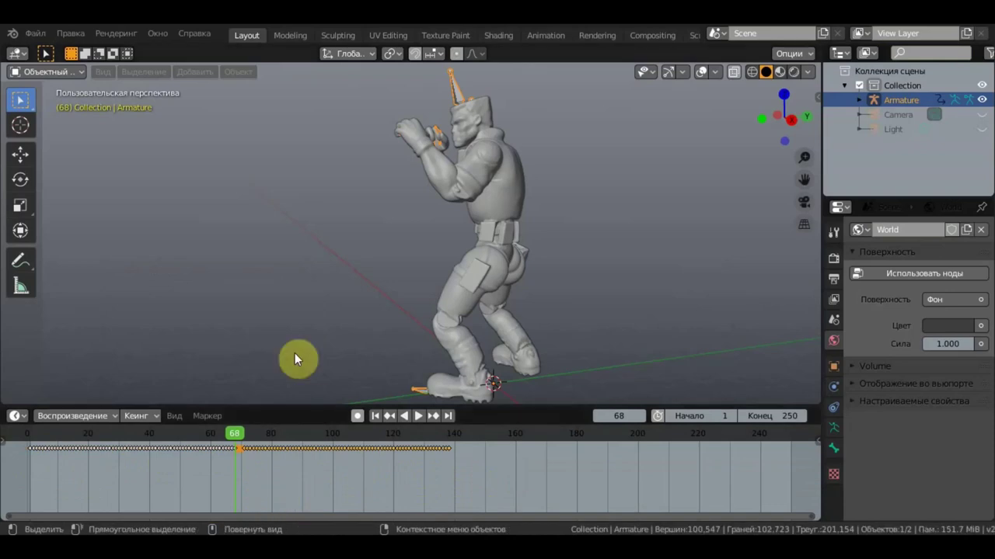
drag(221, 437, 31, 437)
key(space)
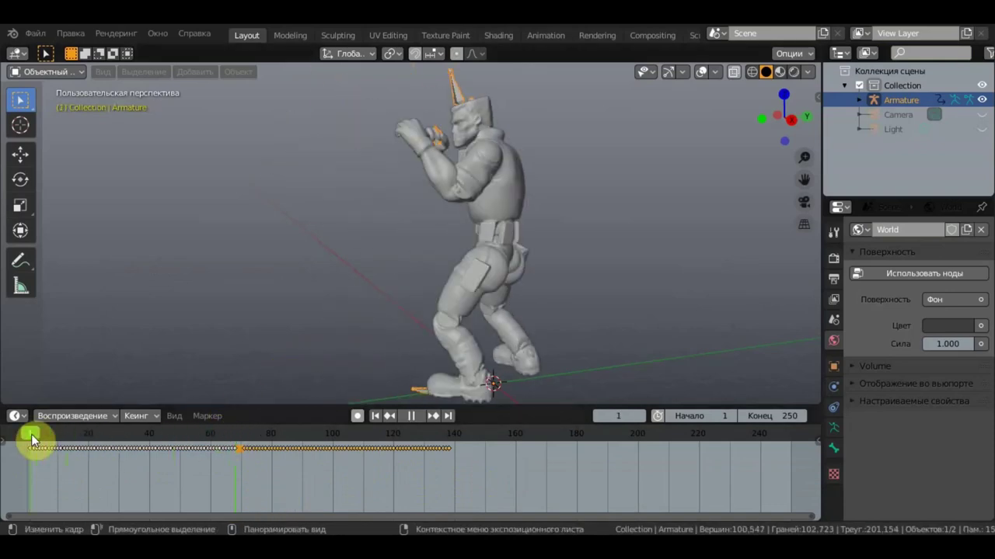
- Scrub through frames 6, 22, 70 and 100, then play and stop near frame 141
drag(31, 435, 64, 435)
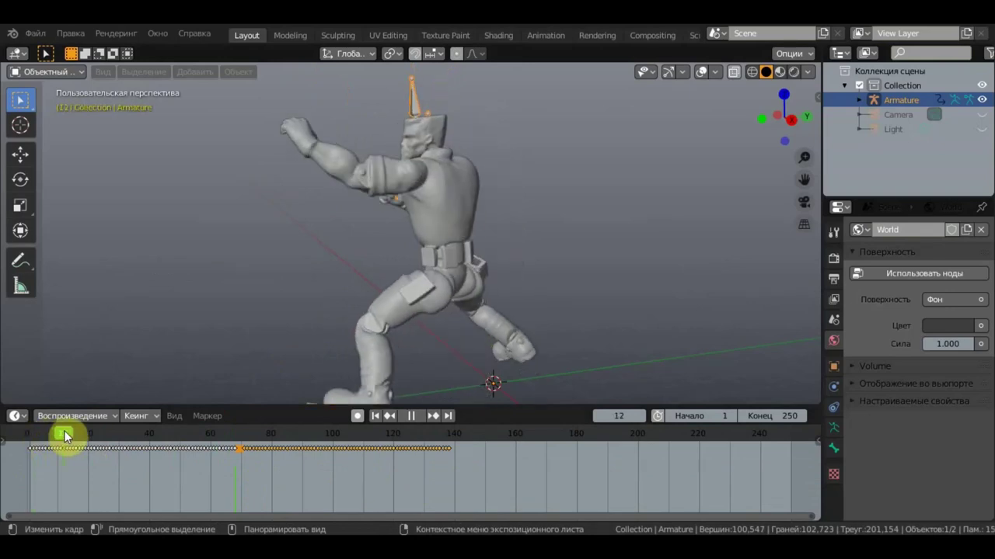
drag(84, 433, 94, 436)
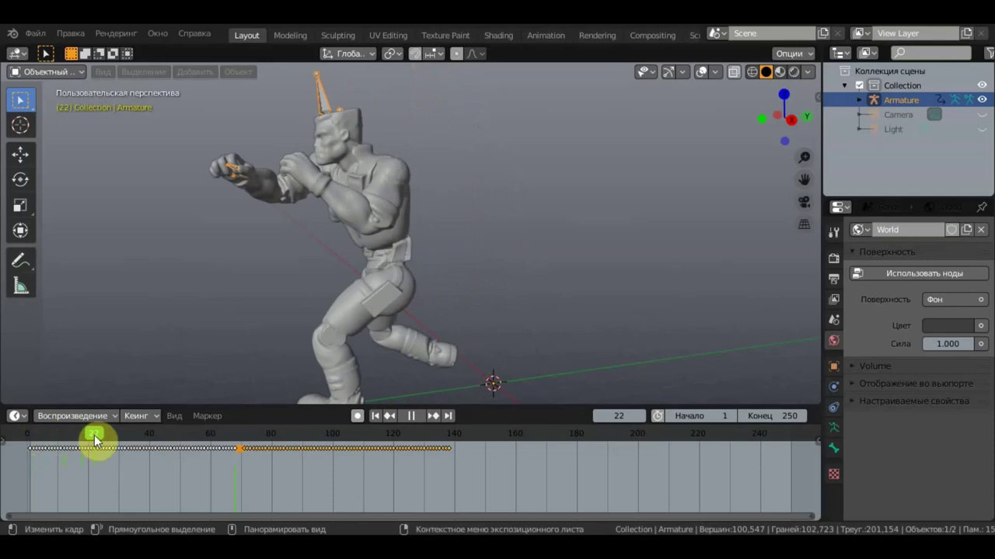
mouse_move(94, 435)
mouse_down()
mouse_move(303, 447)
mouse_move(214, 448)
mouse_move(327, 474)
mouse_up()
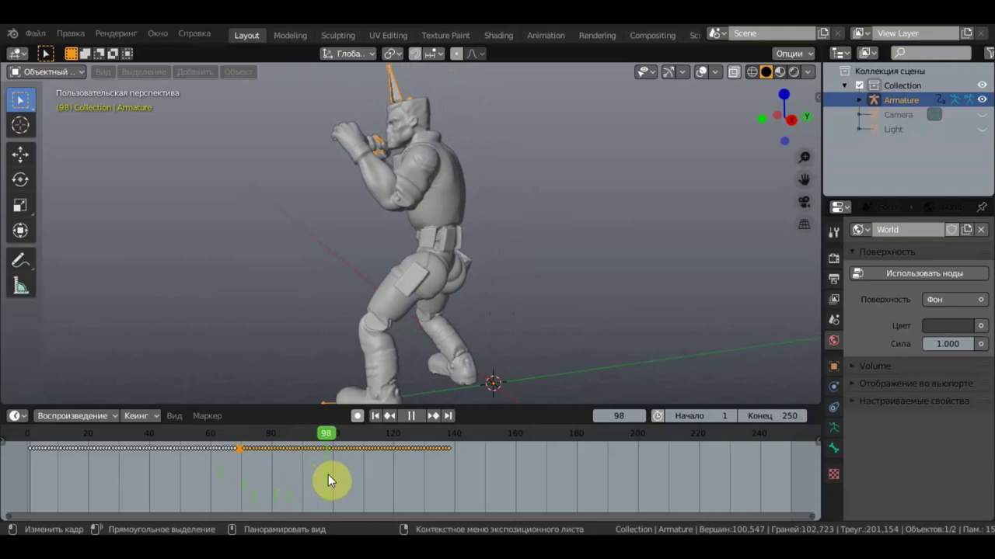
mouse_move(328, 475)
mouse_down()
mouse_move(411, 487)
mouse_move(391, 485)
mouse_up()
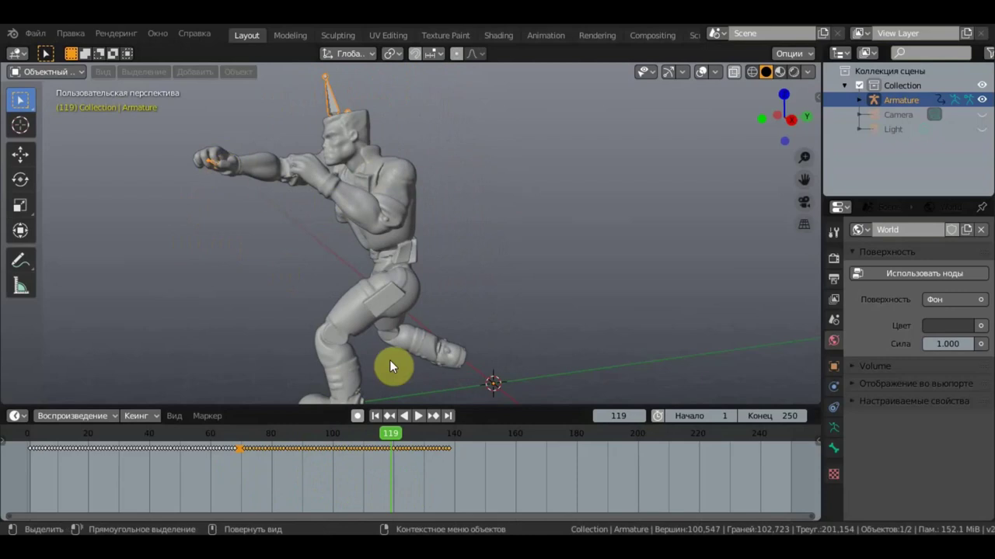
key(space)
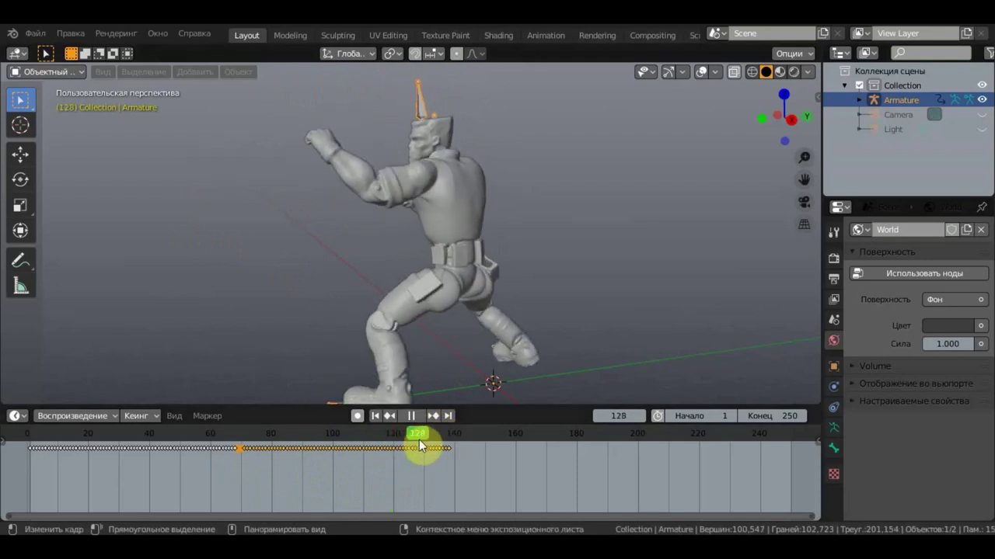
drag(419, 439, 446, 458)
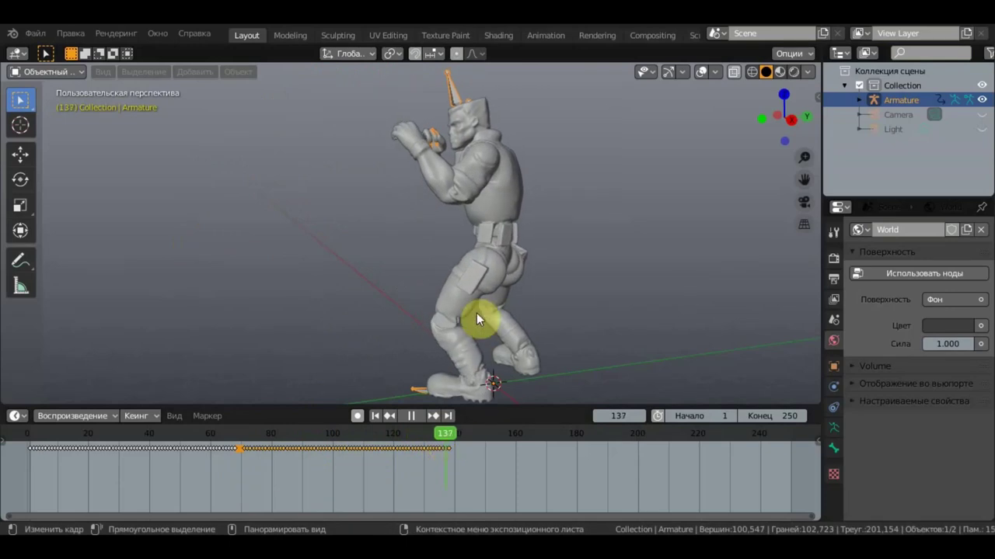
key(space)
scroll(397, 204, down, 2)
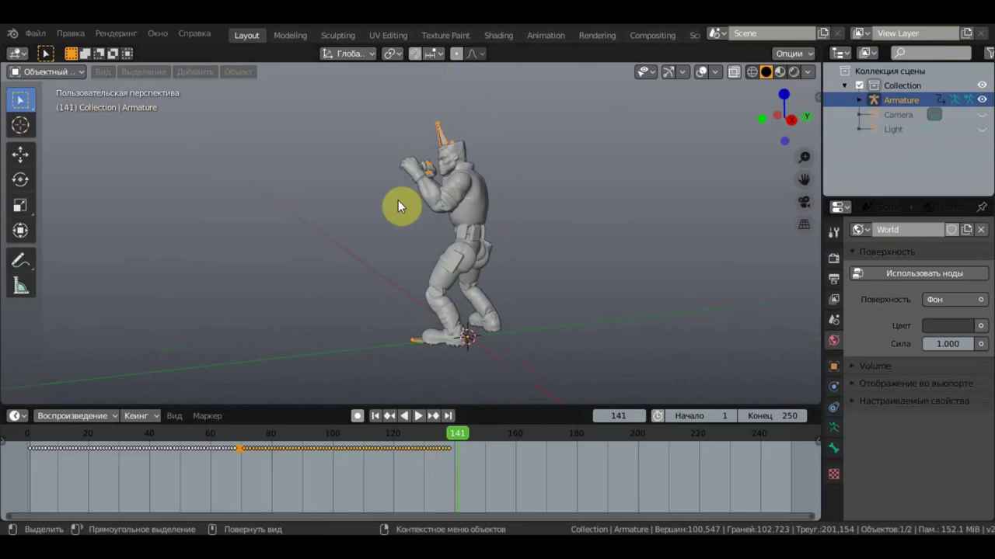
- Orbit to face the character from the front and zoom the timeline to fit the animation
scroll(210, 485, up, 1)
scroll(216, 489, up, 2)
scroll(207, 494, up, 2)
scroll(205, 489, down, 2)
scroll(205, 489, down, 1)
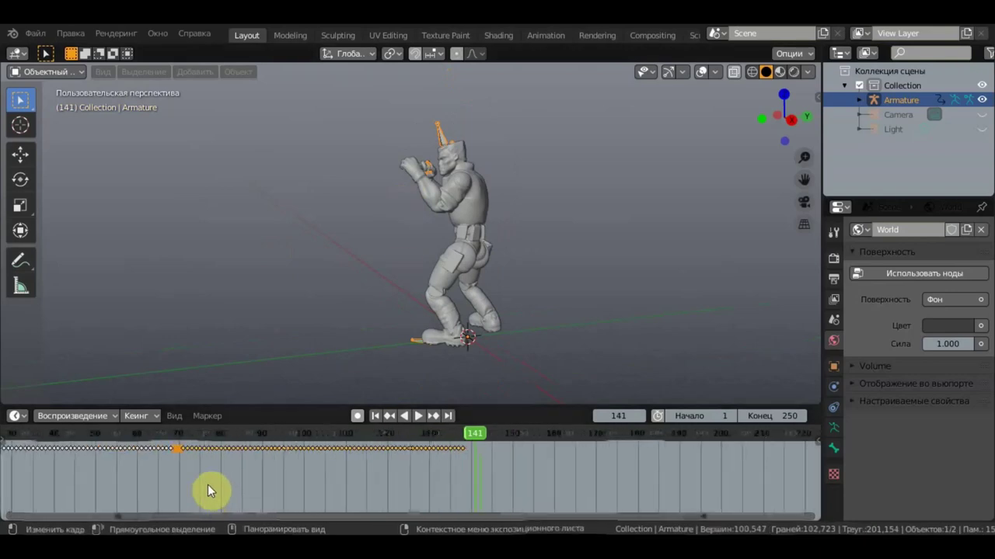
scroll(220, 477, down, 2)
scroll(222, 479, down, 2)
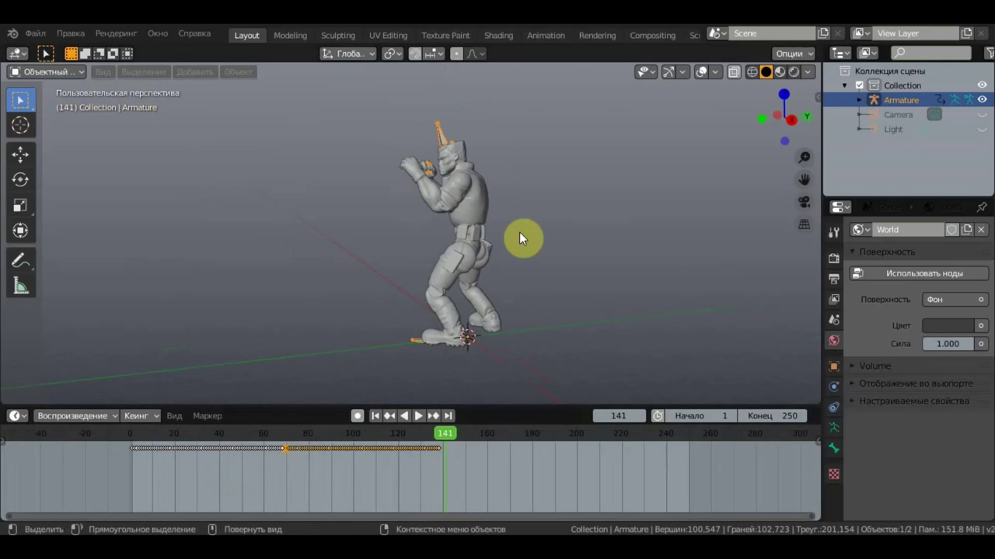
mouse_move(327, 204)
middle_down()
mouse_move(589, 201)
mouse_move(545, 258)
middle_up()
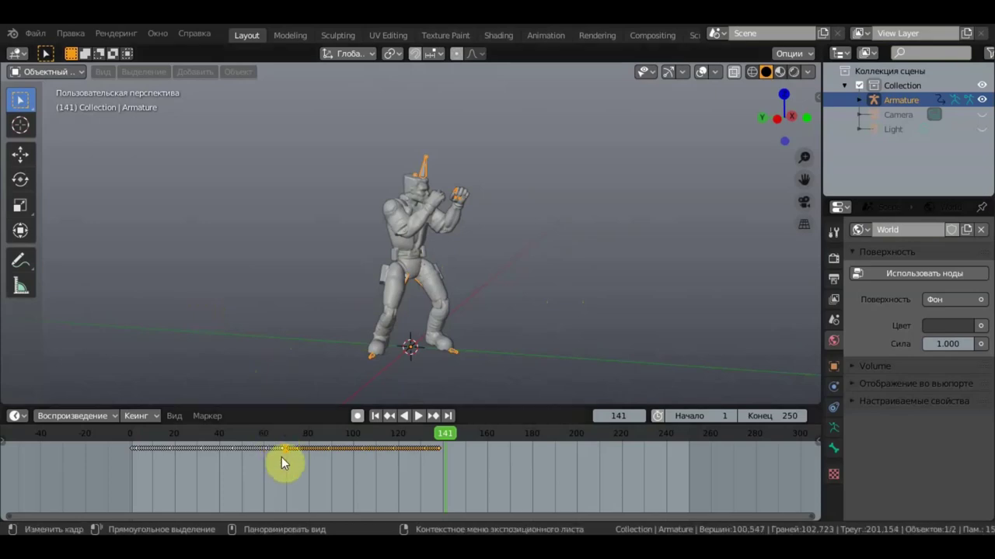
scroll(149, 478, up, 3)
scroll(151, 481, up, 1)
scroll(153, 483, up, 2)
middle_drag(156, 488, 772, 506)
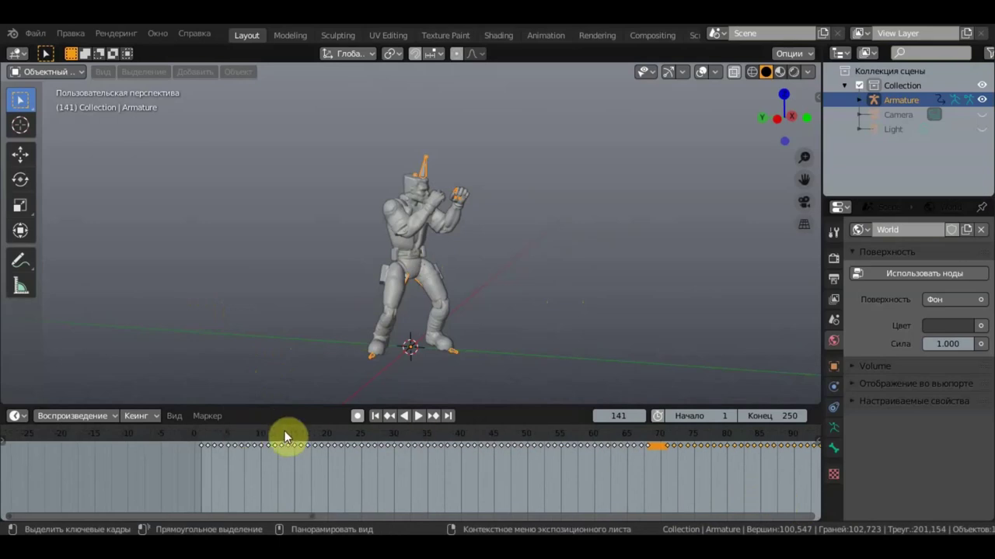
- Return the playhead to frame 1 and select both the character mesh and armature
click(375, 415)
key(space)
drag(215, 432, 202, 433)
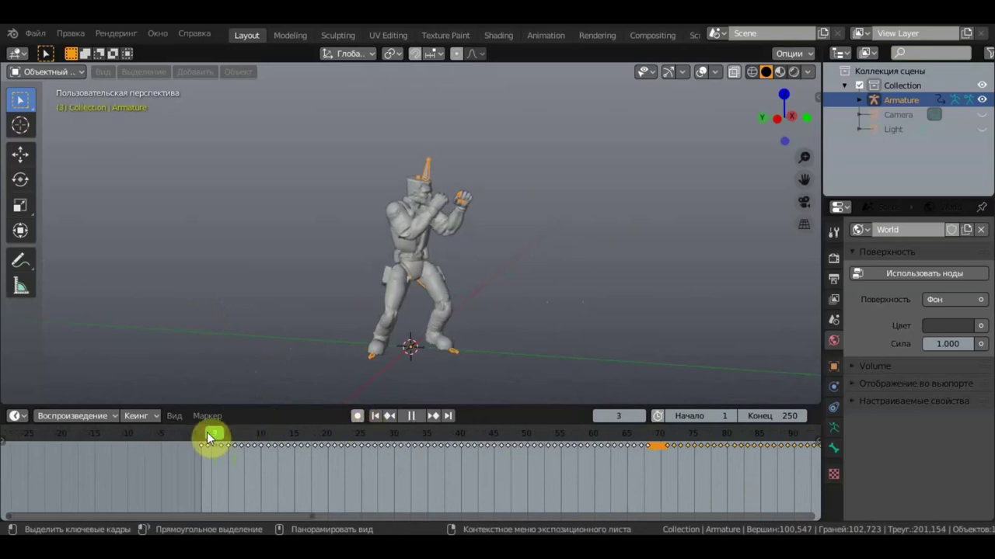
key(space)
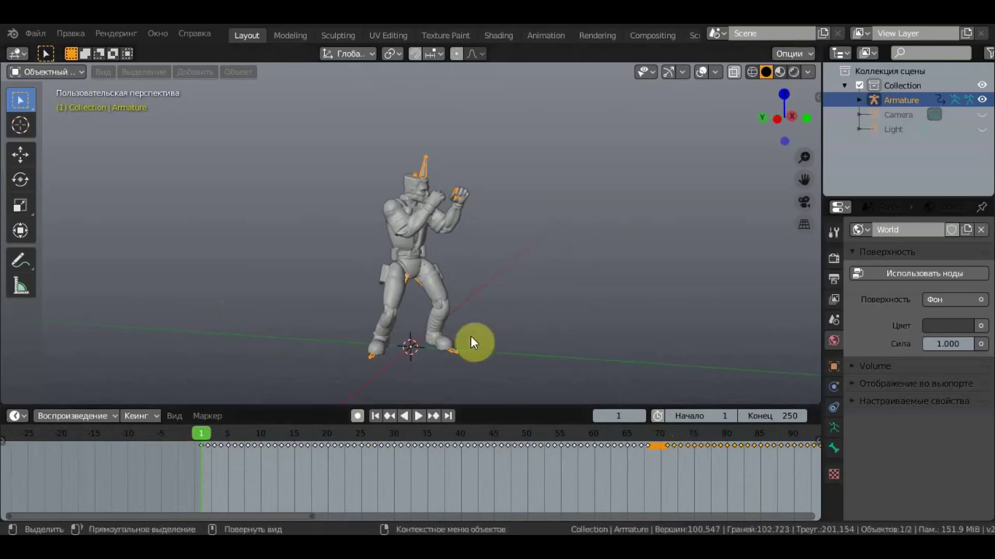
key(a)
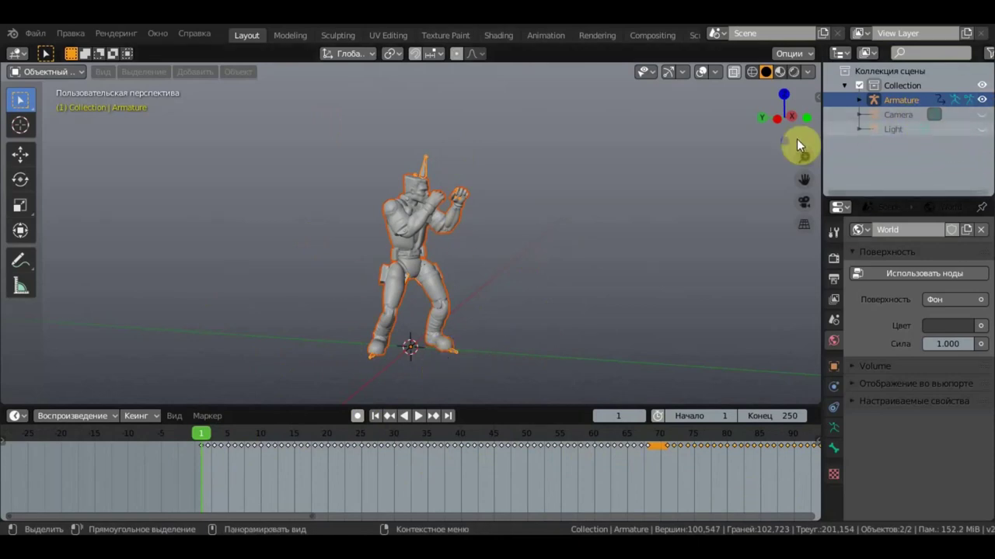
click(79, 70)
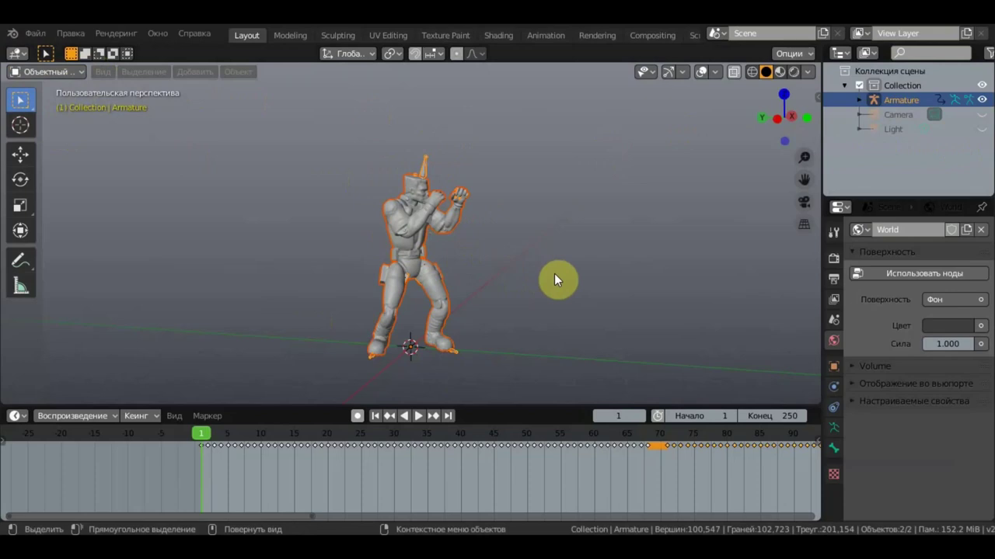
- Insert a Location & Rotation keyframe at frame 1, then play the animation
key(i)
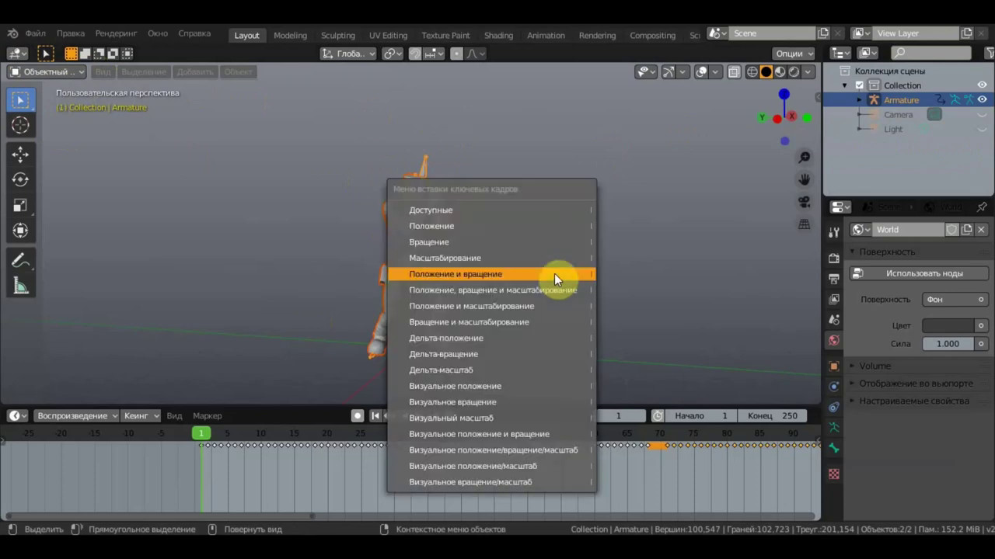
click(554, 274)
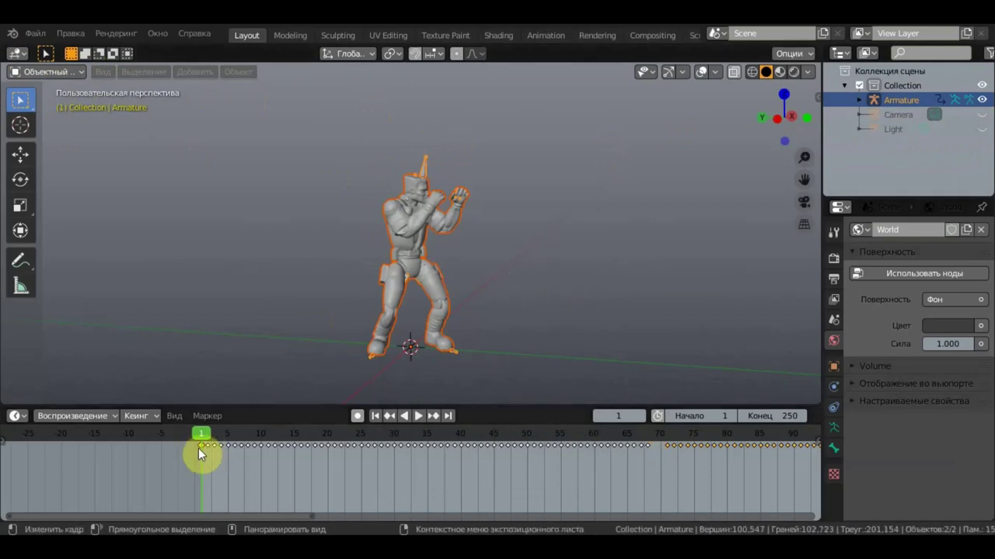
scroll(245, 468, down, 2)
scroll(326, 473, down, 1)
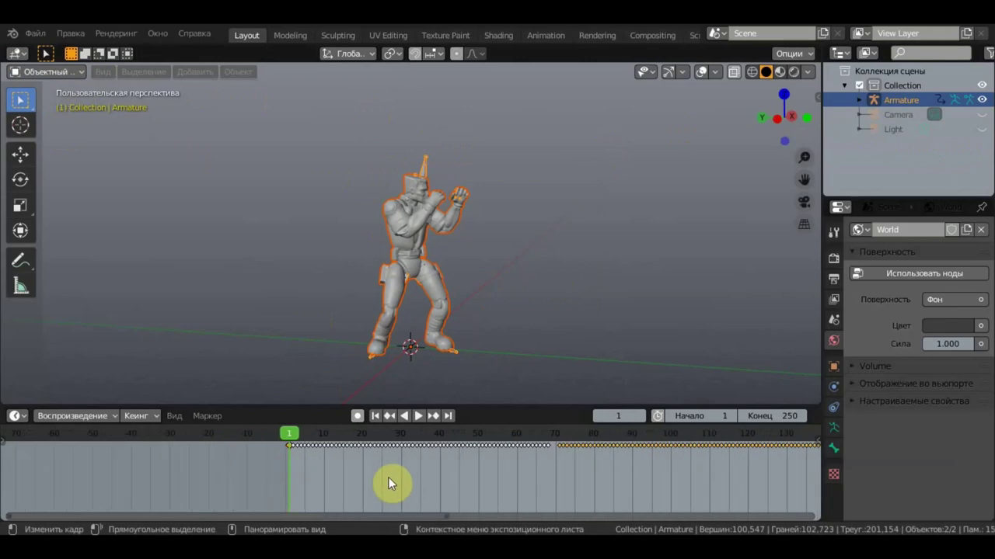
scroll(393, 466, down, 1)
key(space)
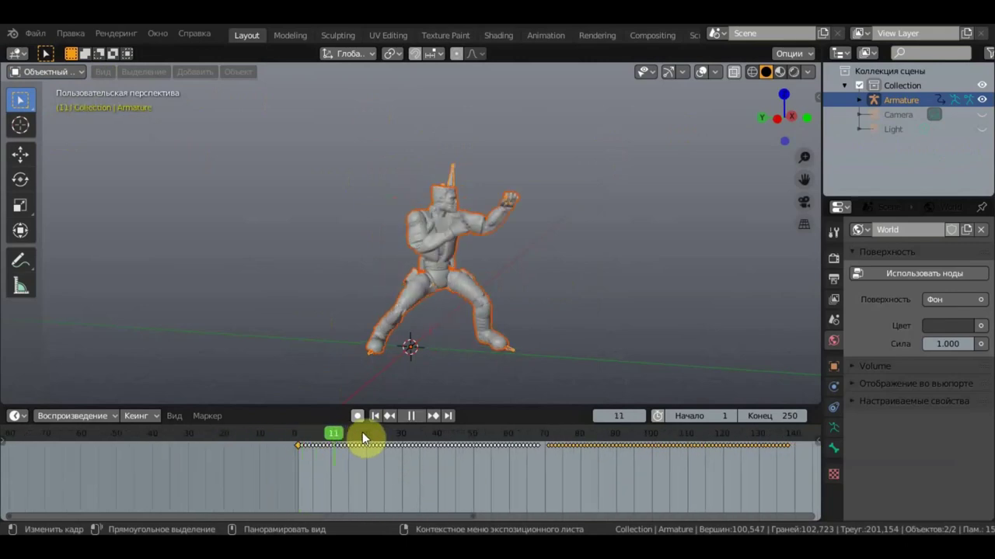
- Scrub between frames 72 and 69, stop exactly on frame 71, and zoom the timeline in
drag(509, 444, 554, 453)
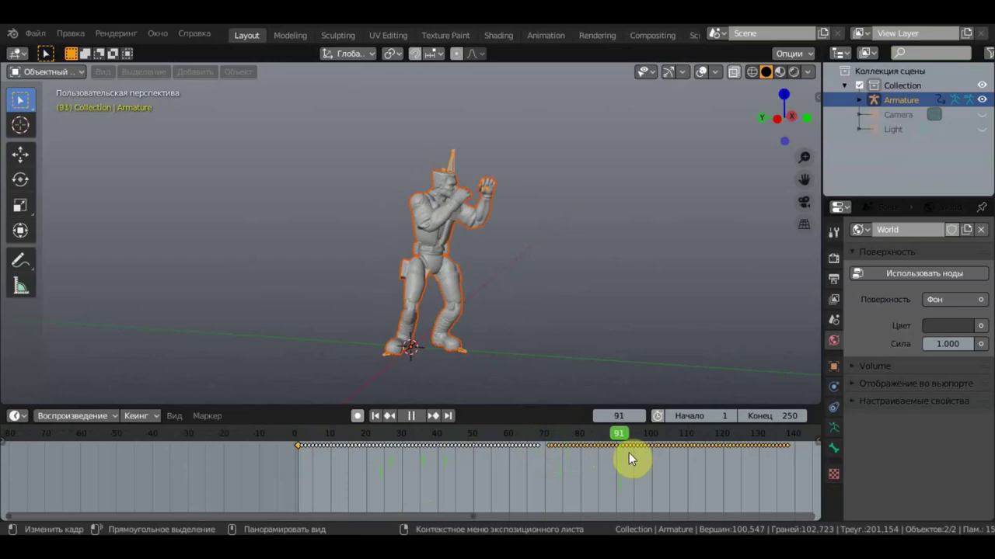
drag(698, 460, 541, 445)
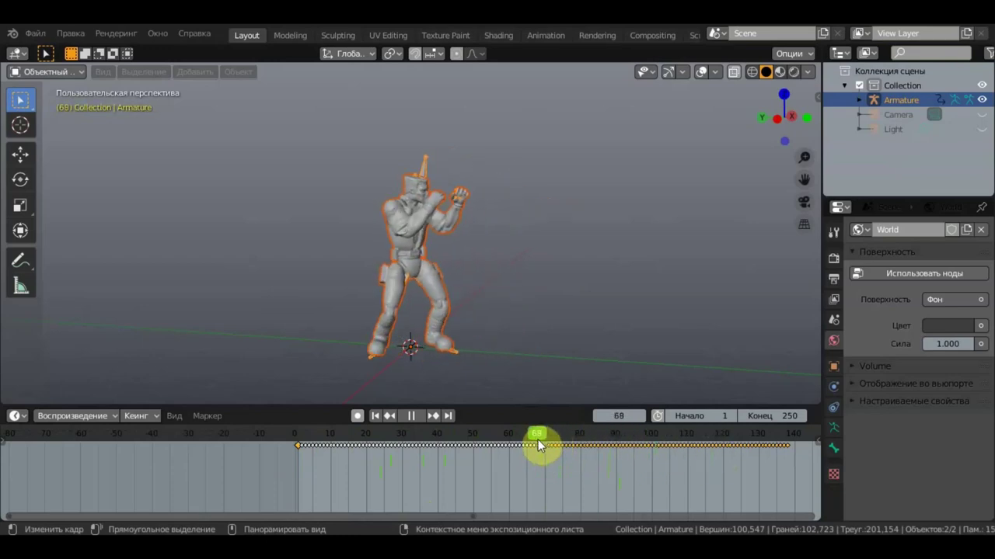
drag(541, 445, 547, 444)
key(space)
scroll(588, 466, up, 3)
scroll(595, 469, up, 2)
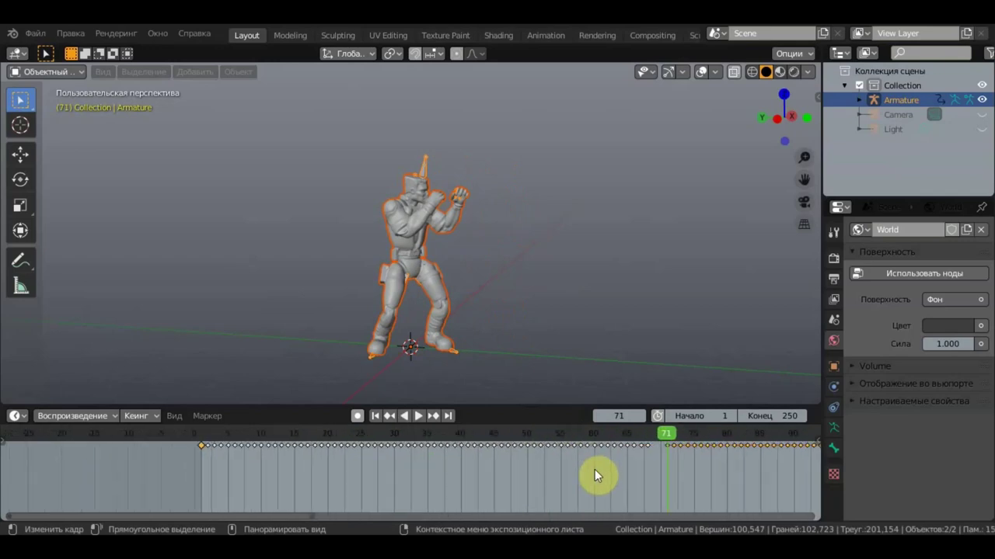
mouse_move(595, 474)
middle_down()
mouse_move(306, 488)
mouse_move(340, 497)
middle_up()
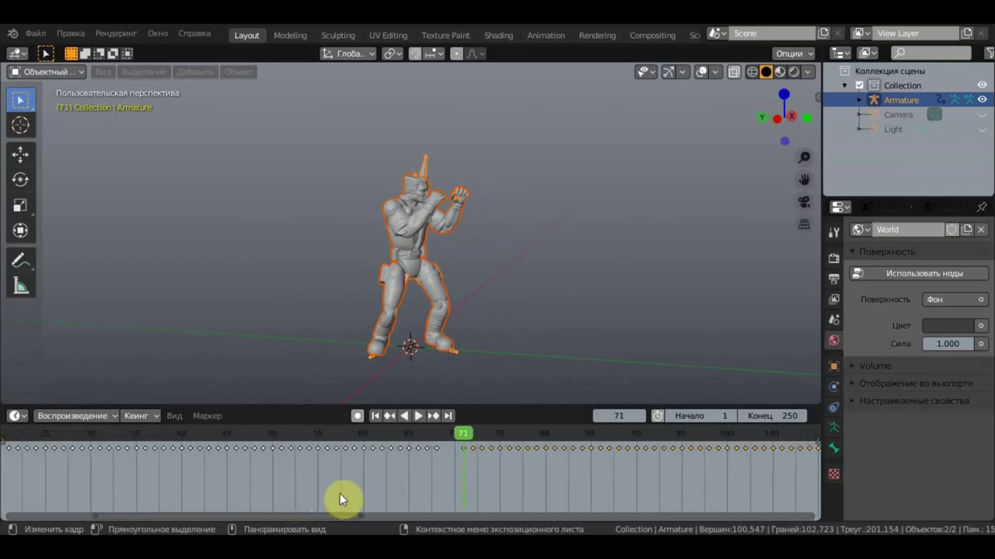
- From top view, rotate the whole character and set its origin to the 3D cursor
key(KP_7)
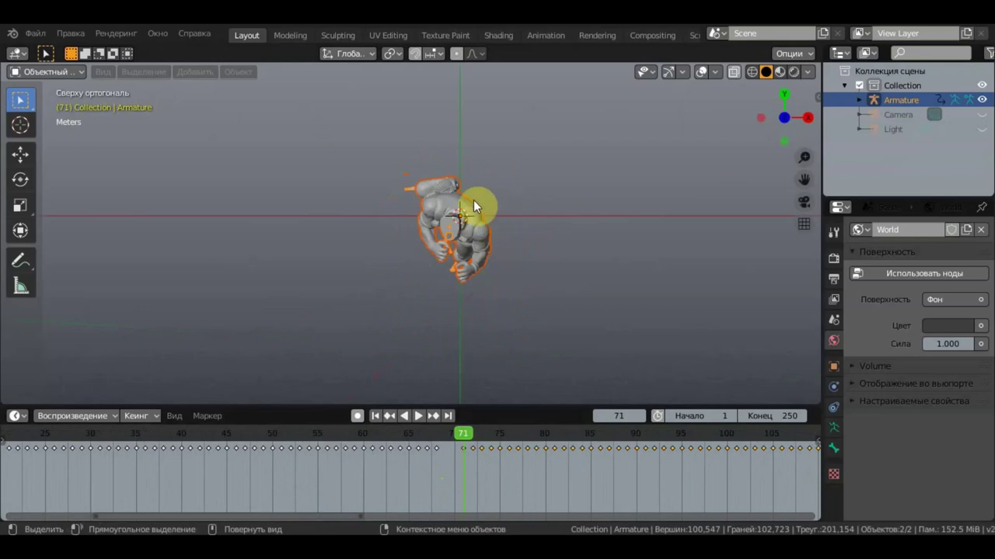
key(r)
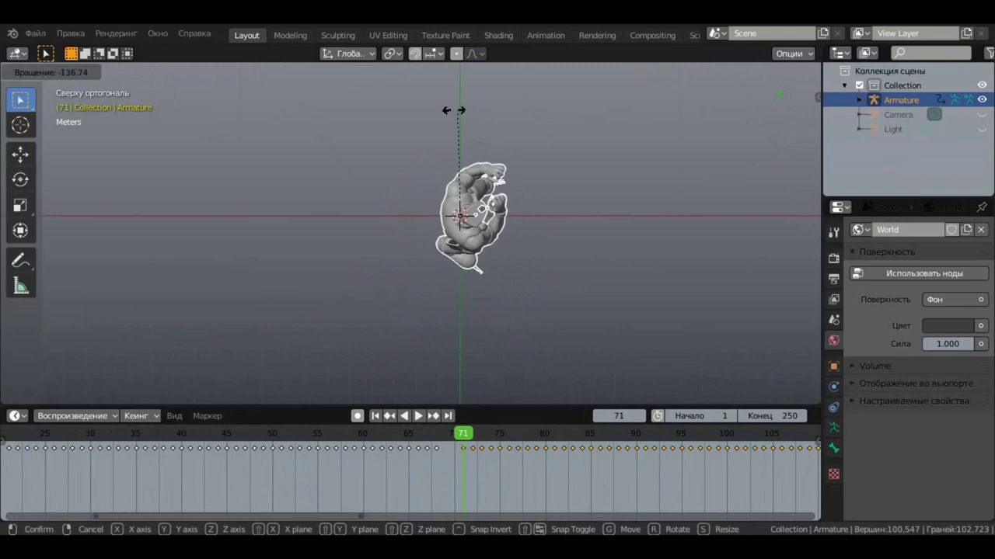
click(447, 110)
click(479, 209)
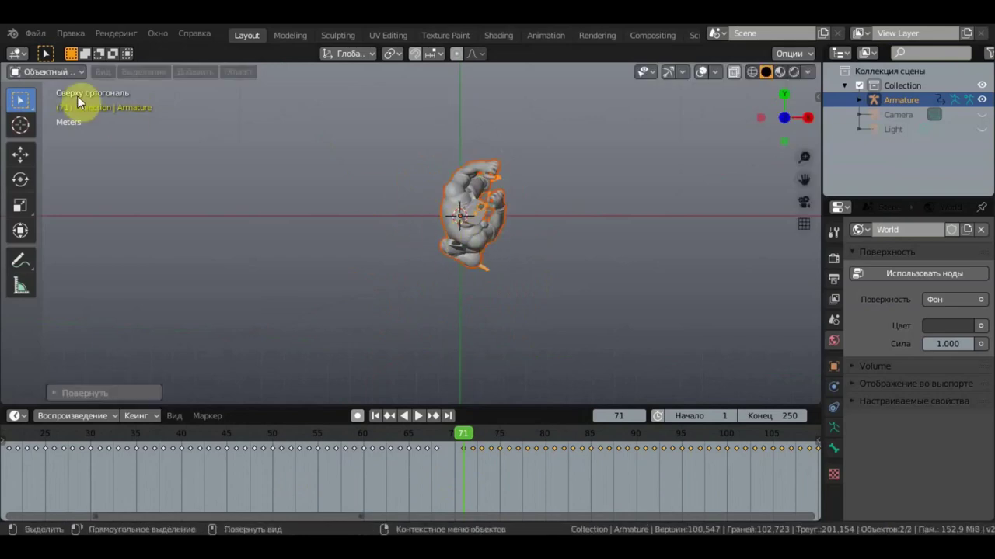
click(237, 70)
mouse_move(292, 103)
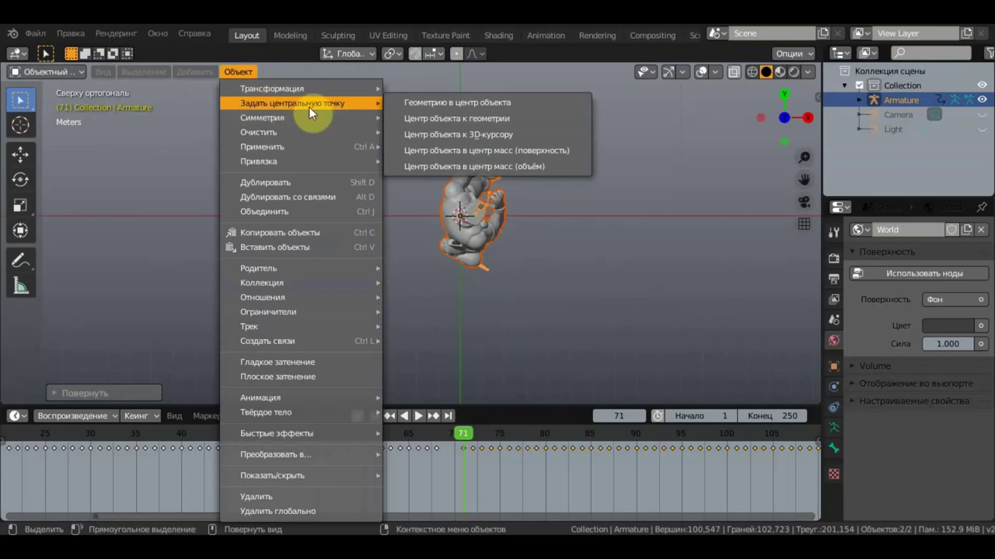
click(491, 137)
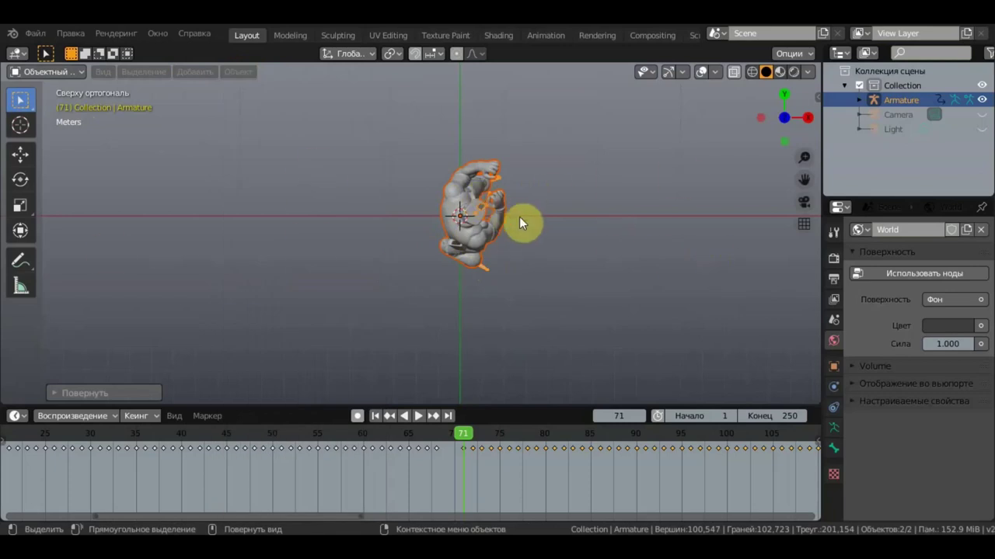
- Key location and rotation at frame 71 and play the animation backwards
key(i)
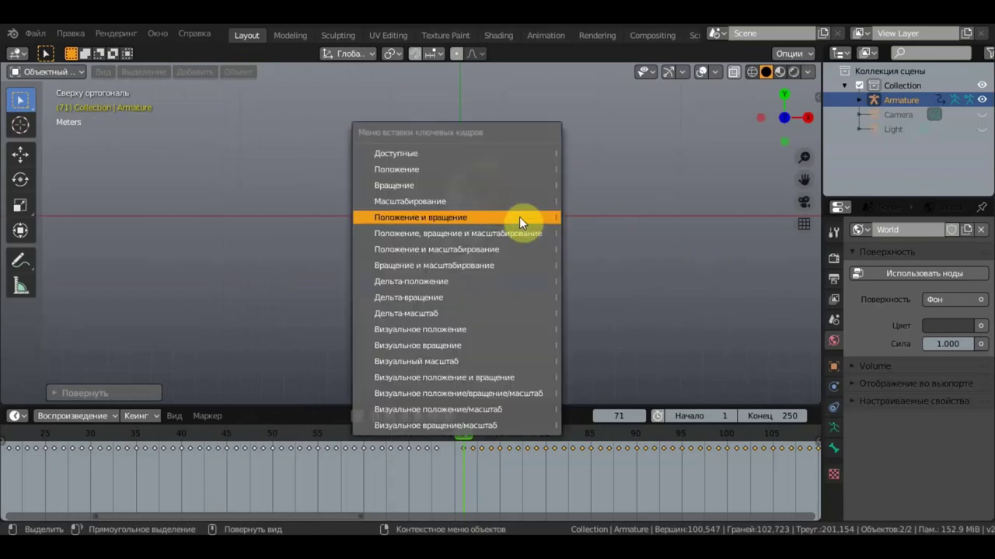
click(519, 216)
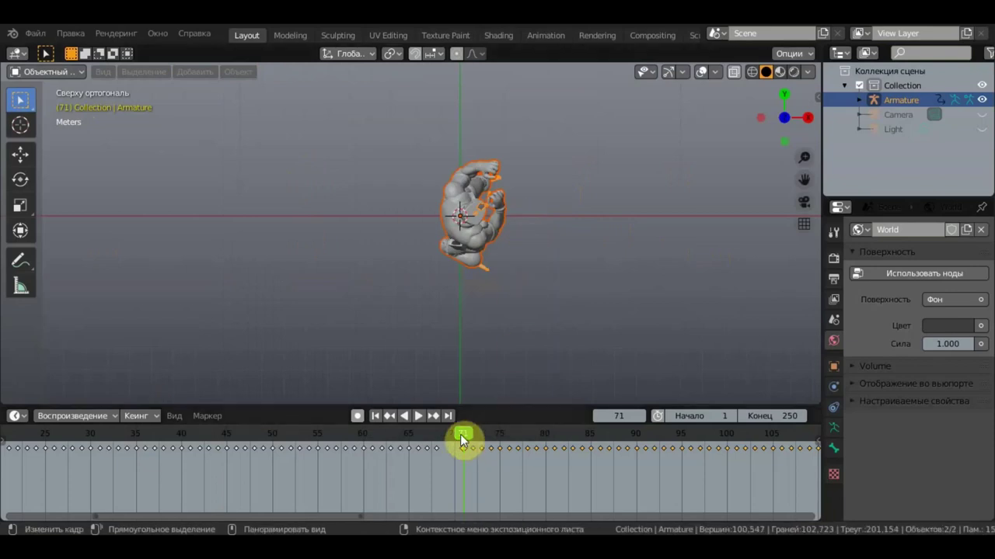
key(shift+ctrl+space)
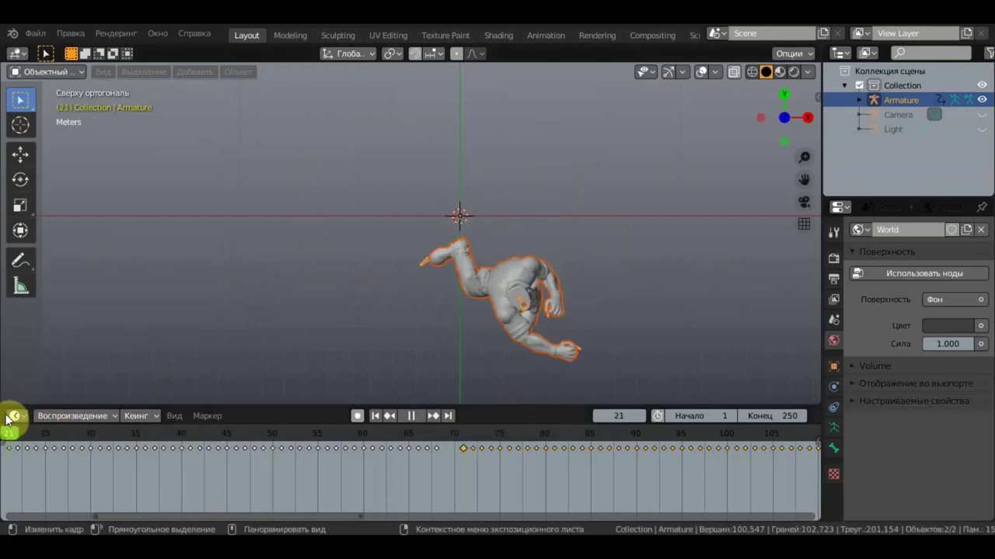
- Stop the reverse playback, replay the animation, and set the current frame to 68
key(space)
scroll(133, 504, down, 3)
scroll(126, 468, down, 3)
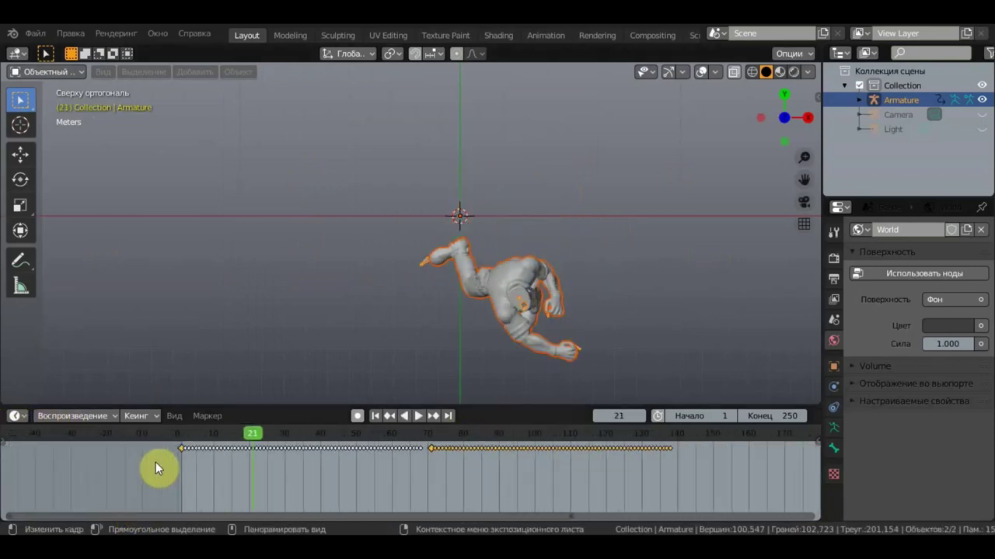
key(shift+ctrl+space)
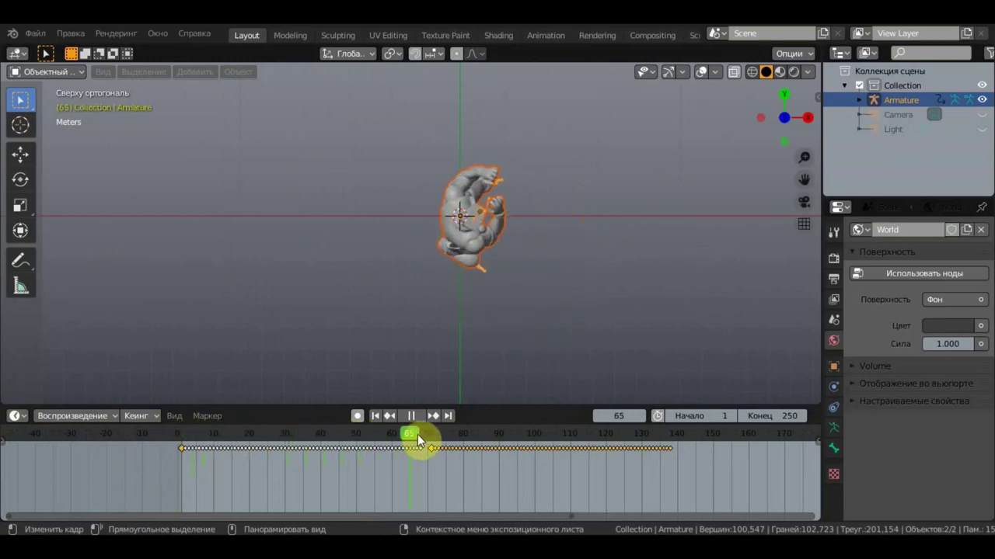
drag(431, 442, 422, 441)
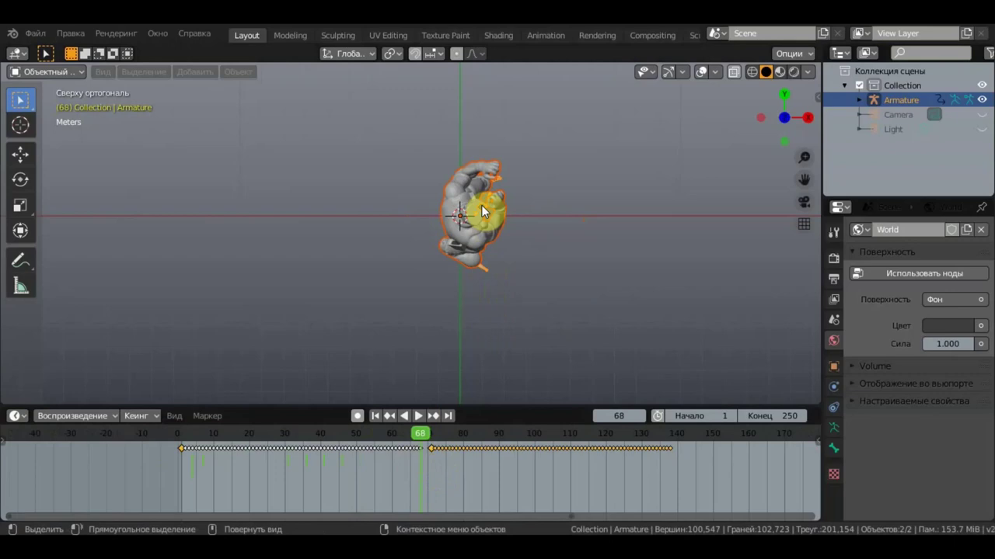
- Rotate the armature, insert a Положение и вращение (Location and Rotation) key at frame 68, and play back
key(r)
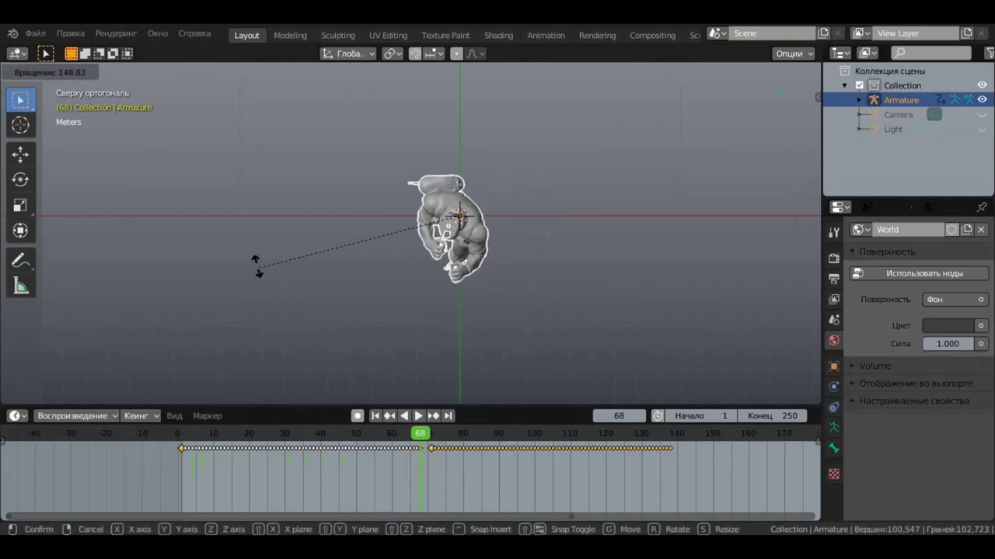
click(303, 270)
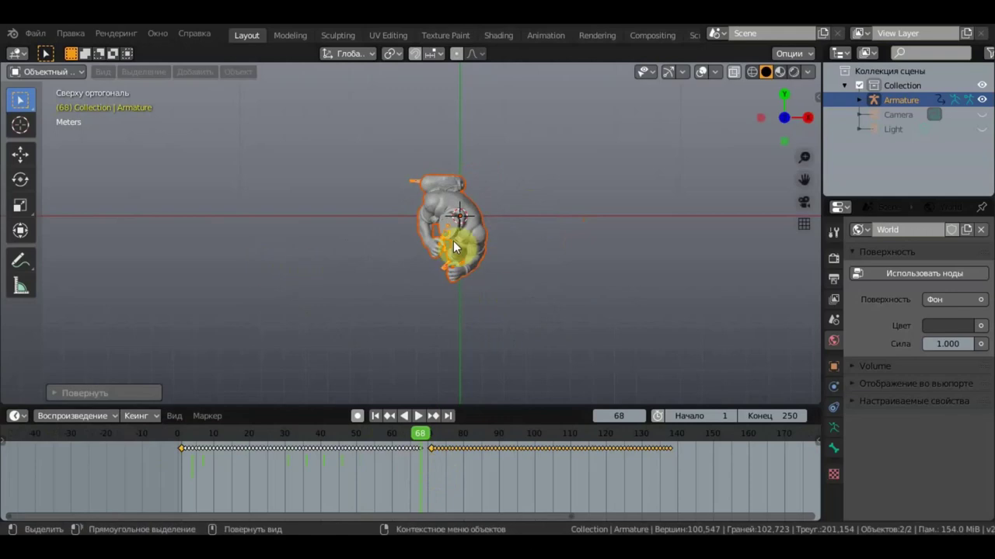
key(i)
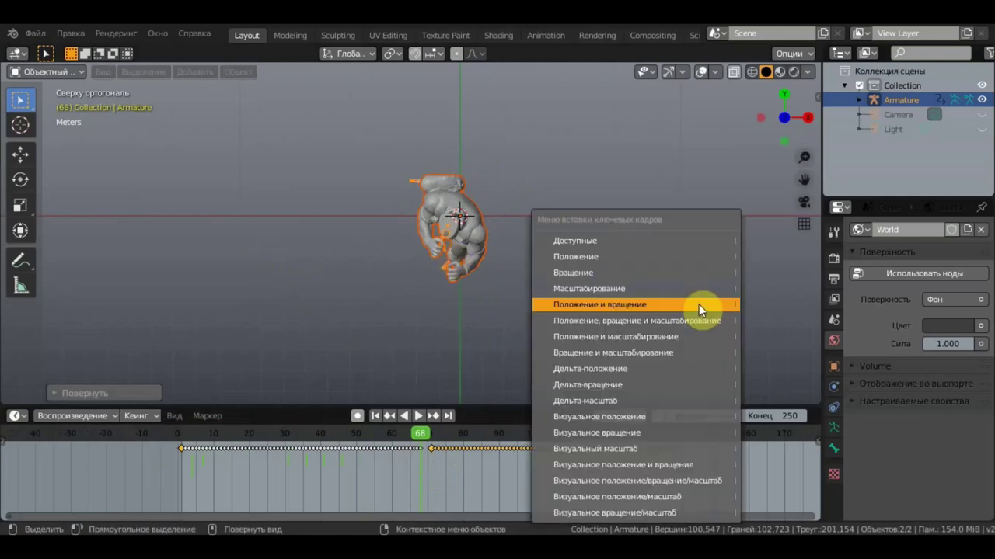
click(698, 306)
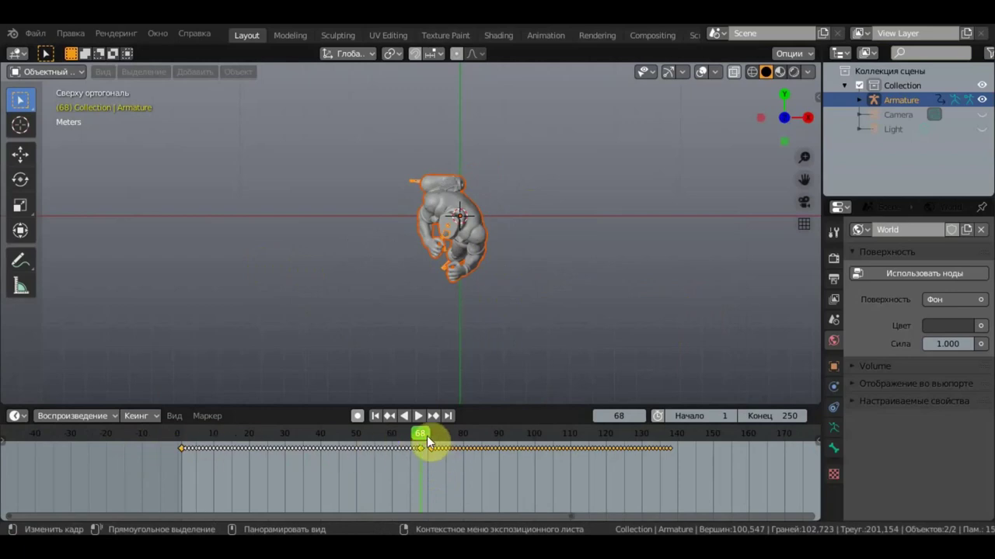
key(space)
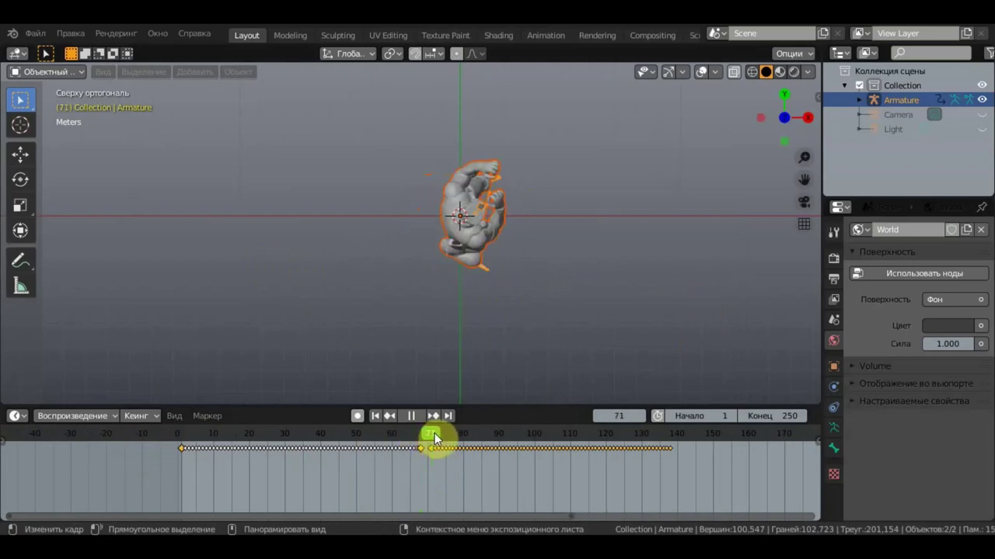
- Move to frame 138 and insert a Положение и вращение (Location and Rotation) keyframe there
mouse_move(378, 440)
mouse_down()
mouse_move(208, 437)
mouse_move(434, 443)
mouse_up()
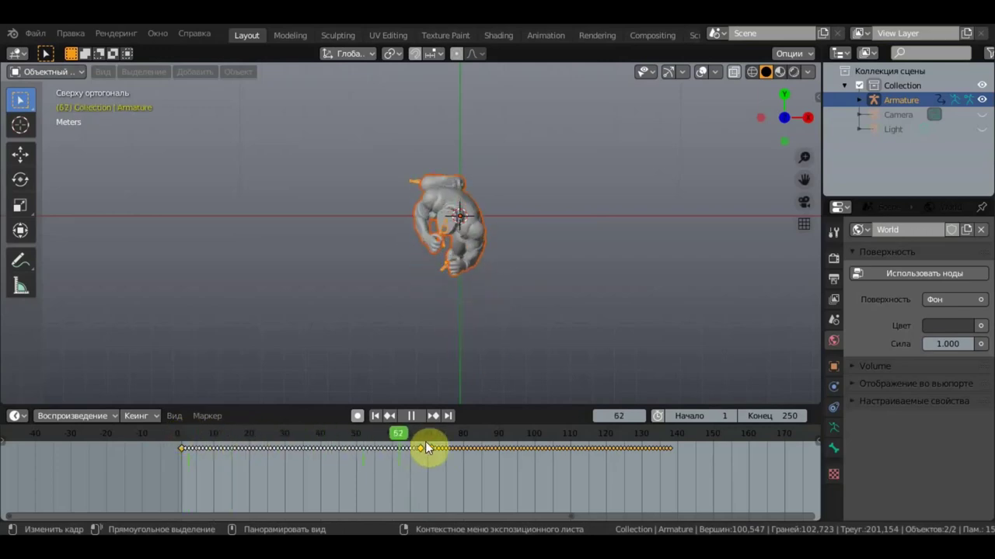
mouse_move(434, 443)
mouse_down()
mouse_move(666, 440)
mouse_move(669, 454)
mouse_up()
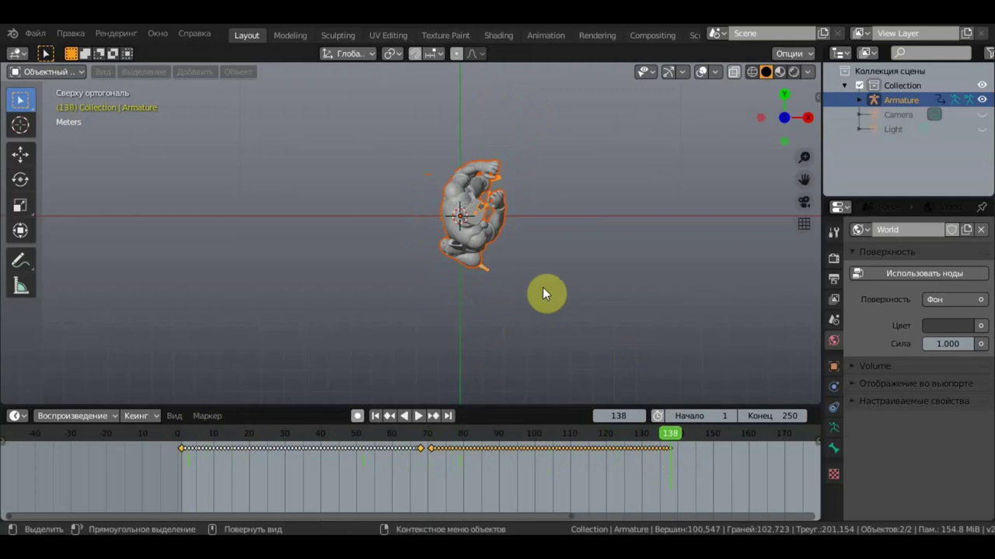
key(i)
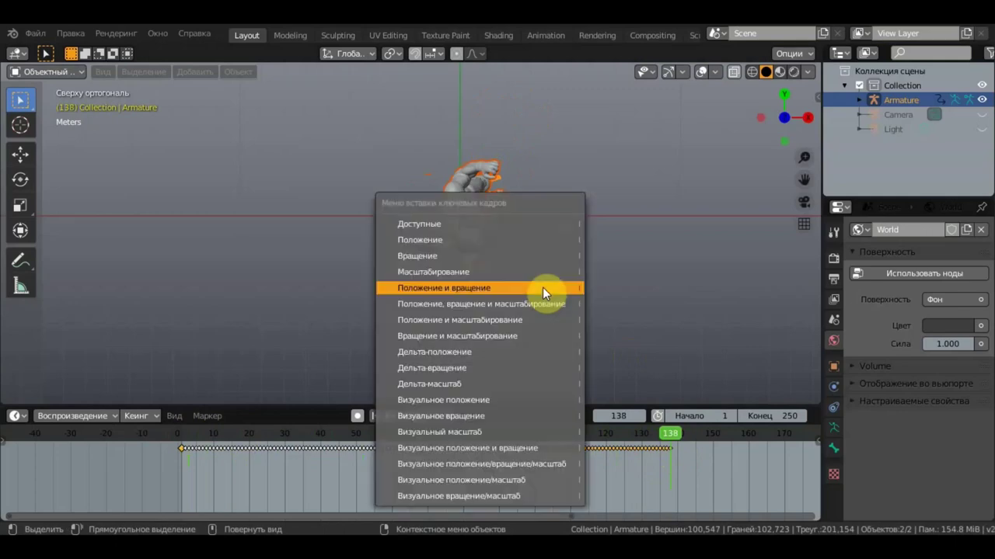
click(542, 287)
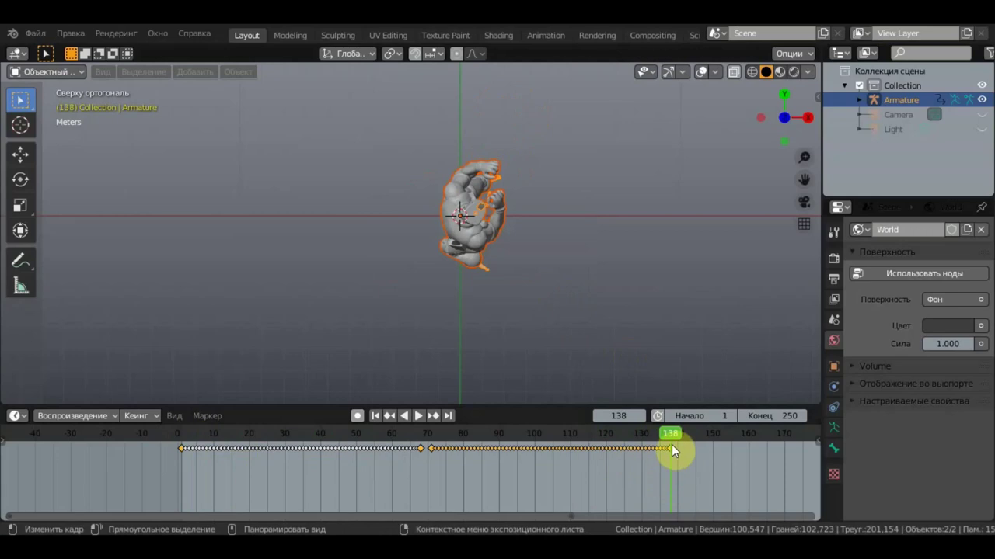
- Play the animation in reverse, stop at frame 34, and orbit to a side perspective of the boxer
key(ctrl+shift+space)
key(space)
mouse_move(394, 323)
middle_down()
mouse_move(342, 251)
mouse_move(318, 155)
middle_up()
mouse_move(474, 209)
middle_down()
mouse_move(493, 240)
mouse_move(544, 213)
mouse_move(503, 239)
middle_up()
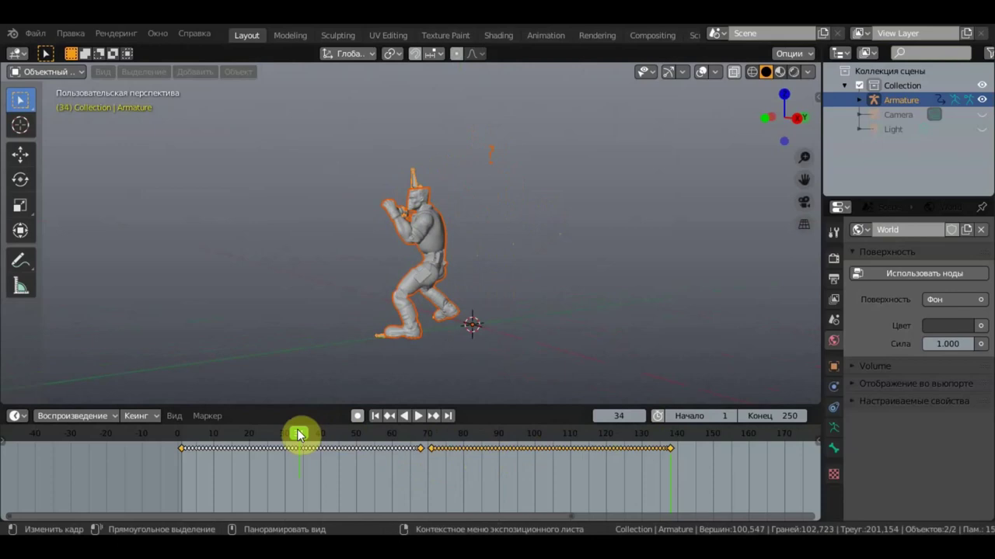
mouse_move(297, 435)
mouse_down()
mouse_move(175, 435)
mouse_move(415, 451)
mouse_move(642, 449)
mouse_move(632, 443)
mouse_up()
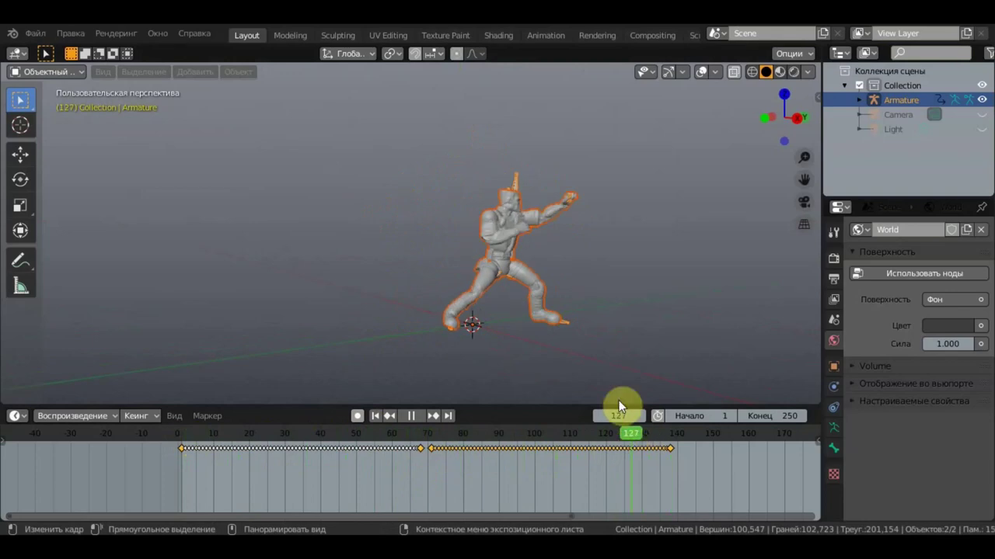
mouse_move(630, 435)
mouse_down()
mouse_move(206, 431)
mouse_move(220, 431)
mouse_up()
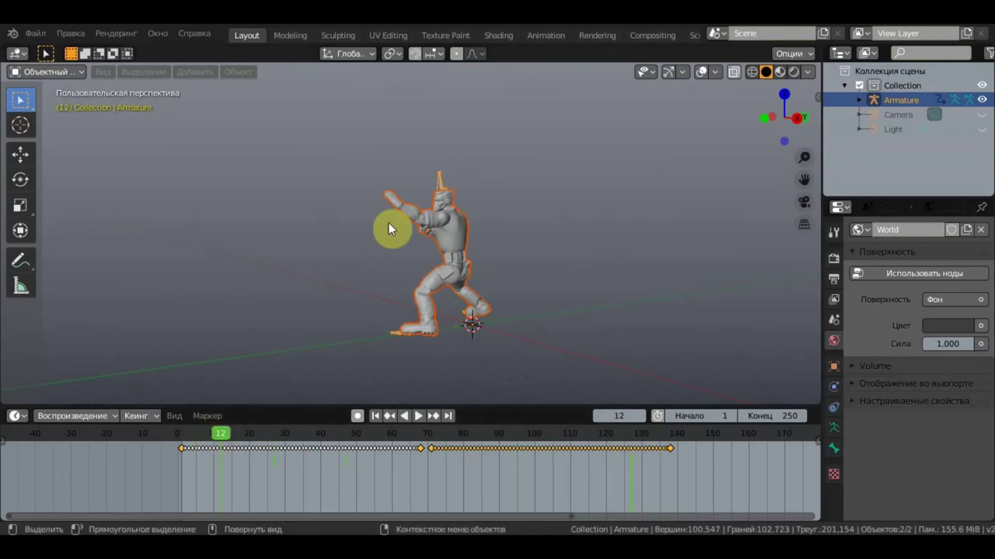
middle_drag(480, 268, 402, 273)
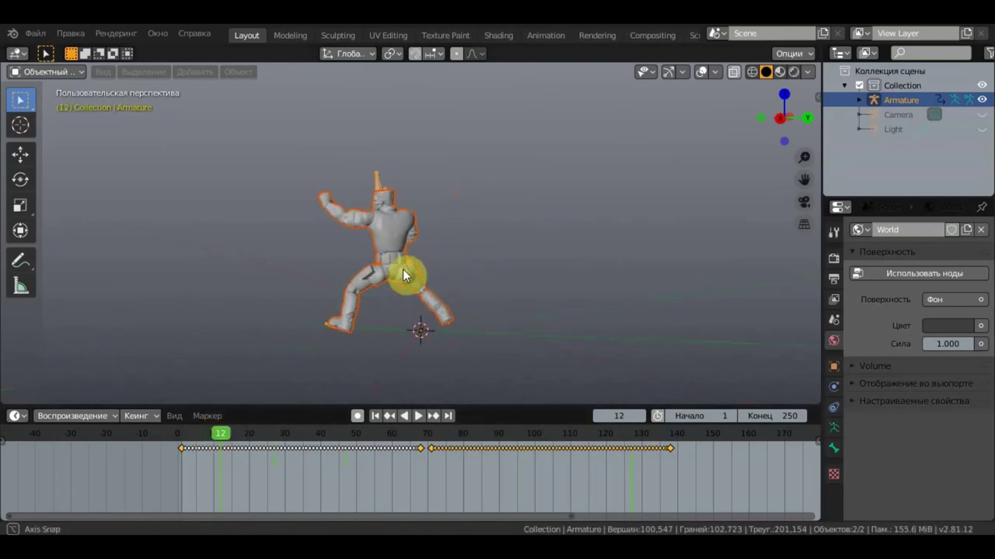
scroll(414, 254, up, 2)
mouse_move(480, 265)
middle_down()
mouse_move(674, 263)
mouse_move(666, 269)
middle_up()
scroll(492, 265, down, 1)
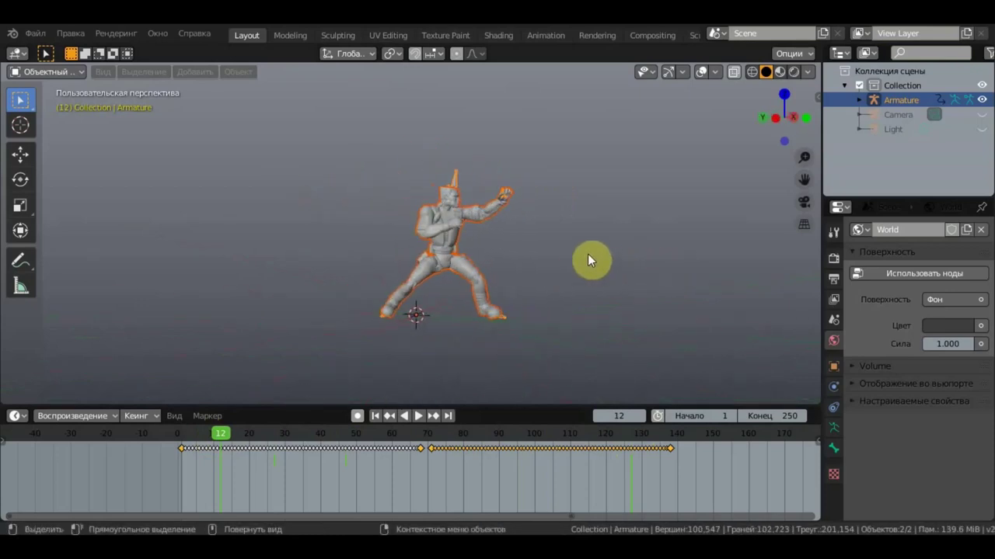
mouse_move(559, 253)
middle_down()
mouse_move(591, 257)
mouse_move(578, 254)
middle_up()
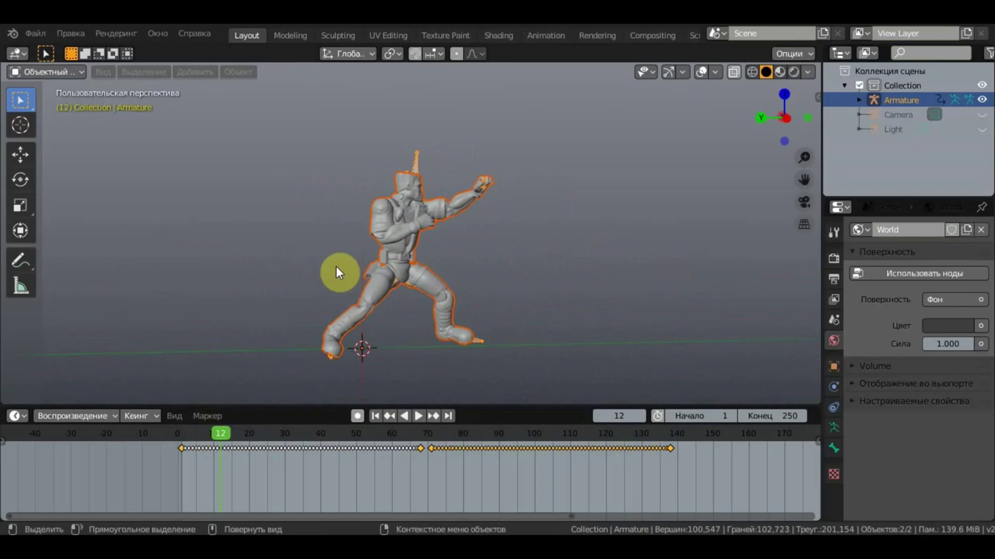
middle_drag(474, 274, 142, 275)
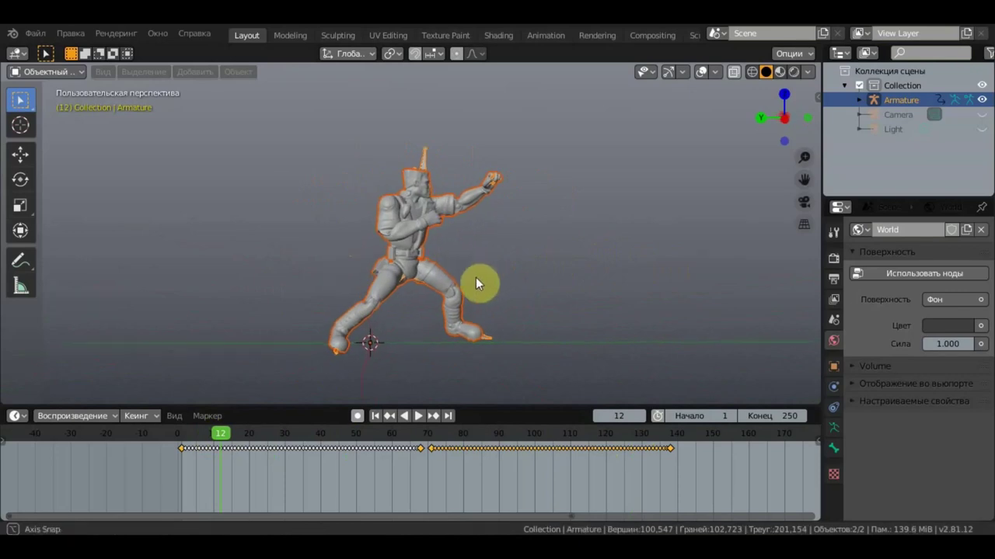
scroll(171, 270, down, 3)
middle_drag(190, 269, 299, 270)
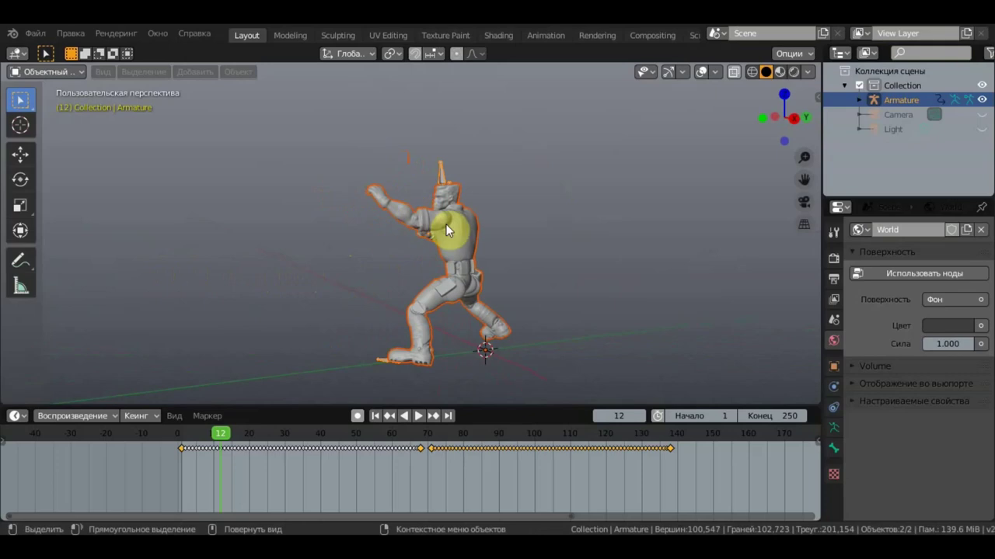
mouse_move(625, 240)
middle_down()
mouse_move(405, 271)
mouse_move(628, 252)
middle_up()
scroll(630, 251, up, 1)
scroll(630, 251, up, 2)
scroll(630, 251, down, 1)
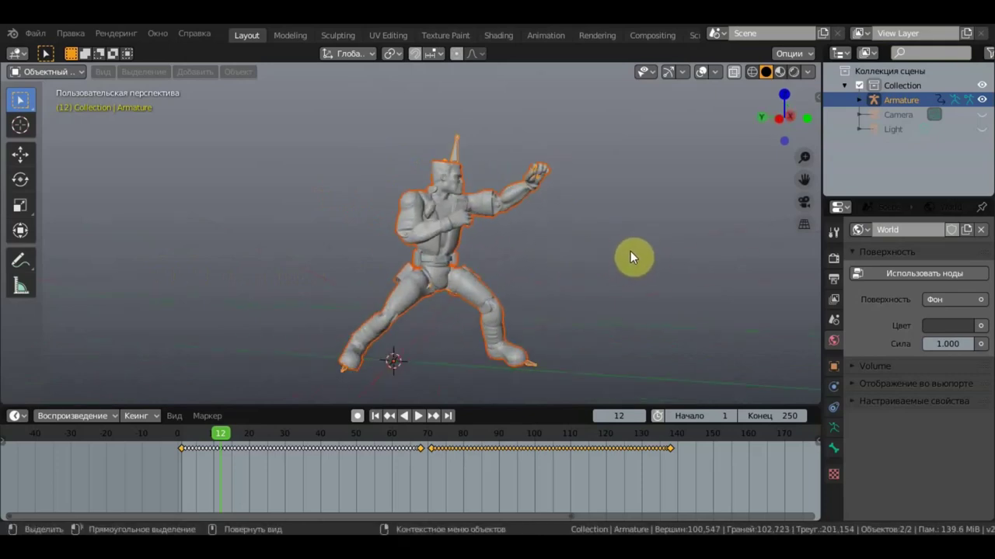
- Switch the viewport to Material Preview shading and orbit closer around the textured boxer
click(780, 71)
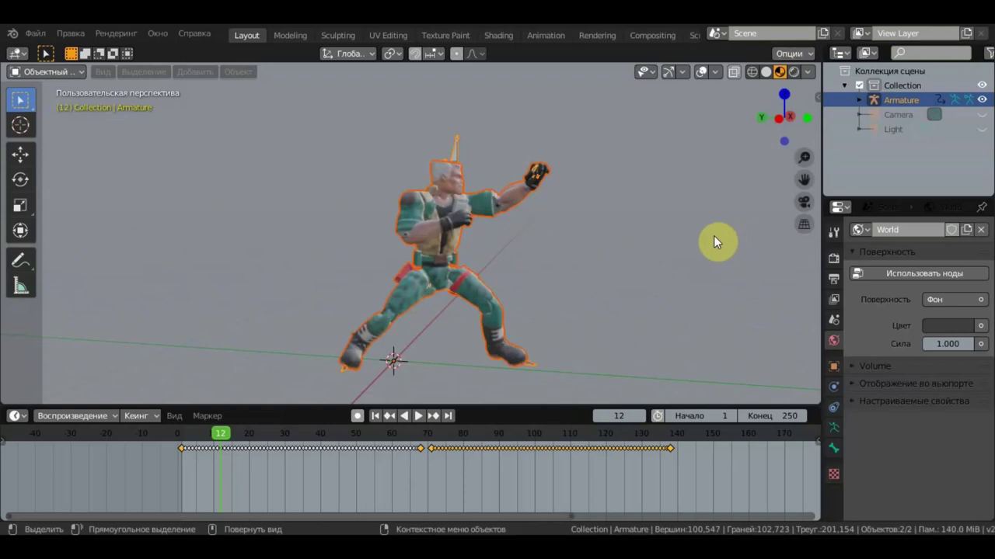
mouse_move(714, 236)
middle_down()
mouse_move(431, 247)
mouse_move(442, 243)
middle_up()
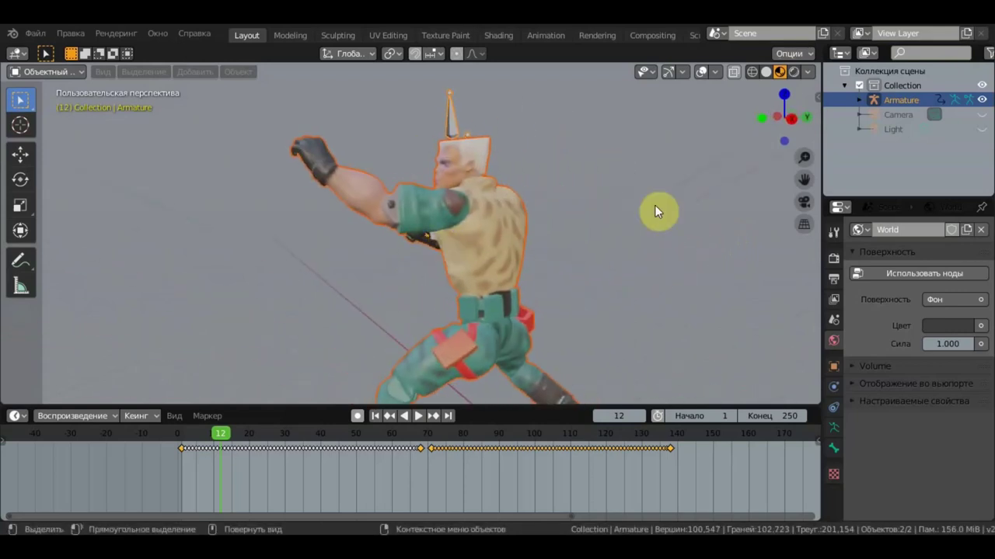